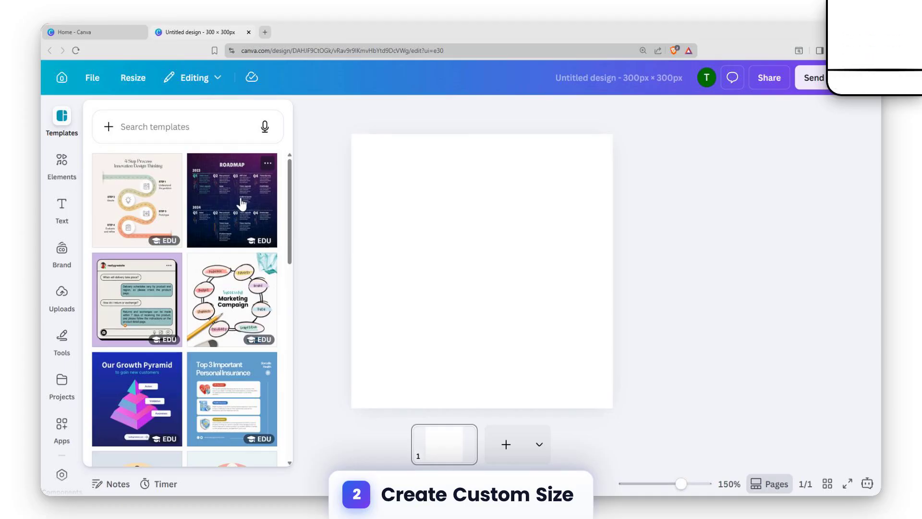
scroll(240, 202, "down", 5)
scroll(62, 216, "down", 5)
scroll(68, 210, "up", 5)
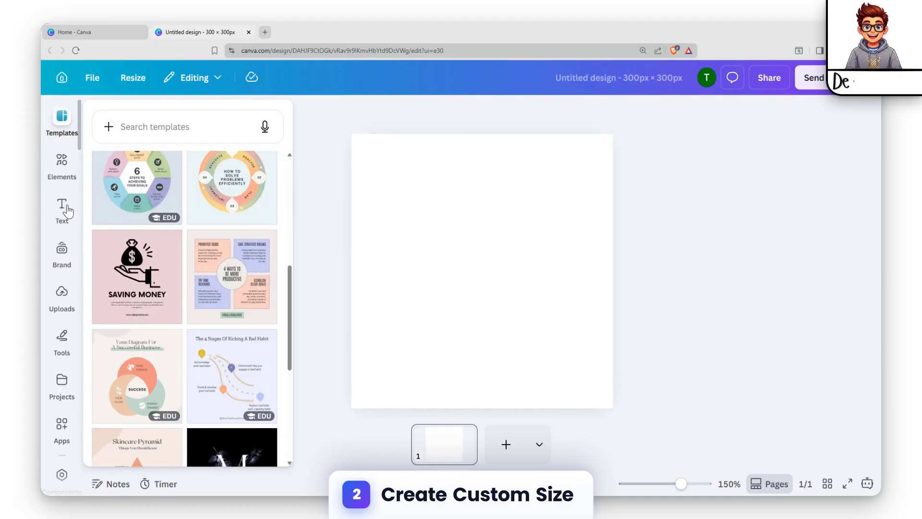
Search the elements library for "colorful background".
left_click(62, 178)
scroll(244, 284, "down", 3)
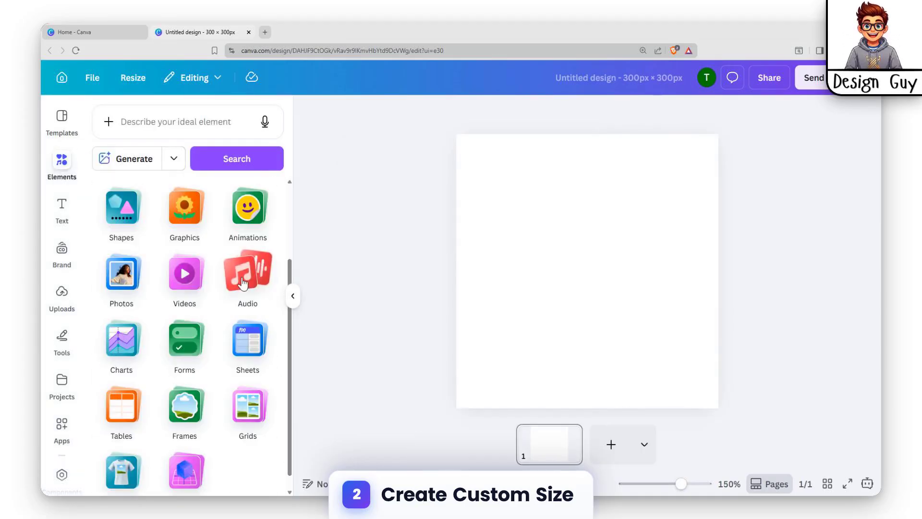
scroll(182, 293, "up", 2)
left_click(189, 129)
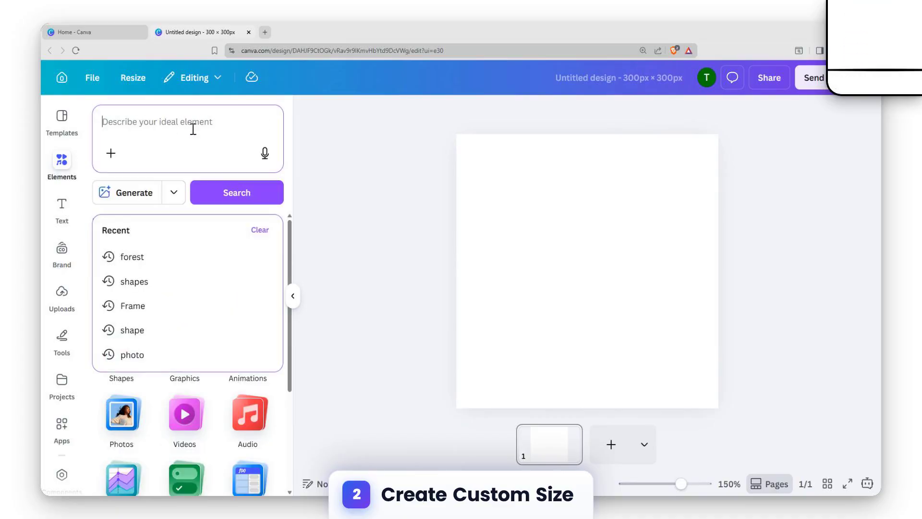
type("colo")
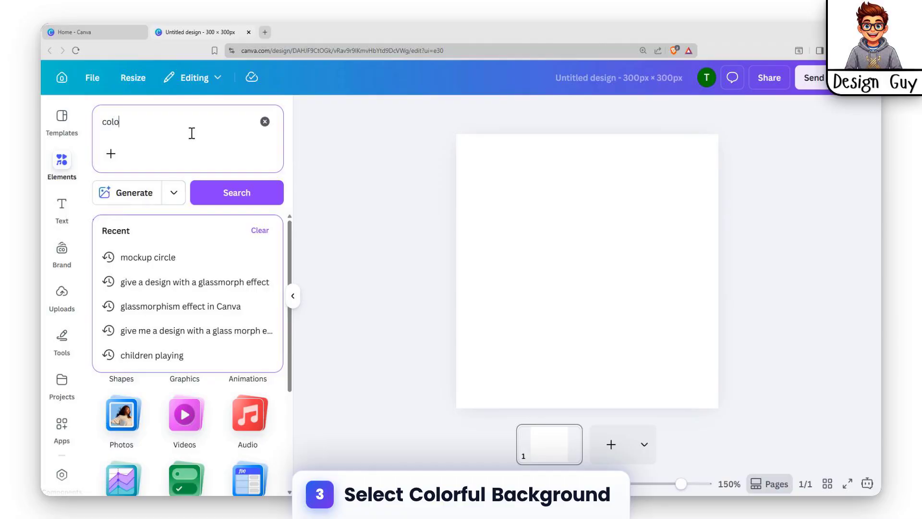
type("rful")
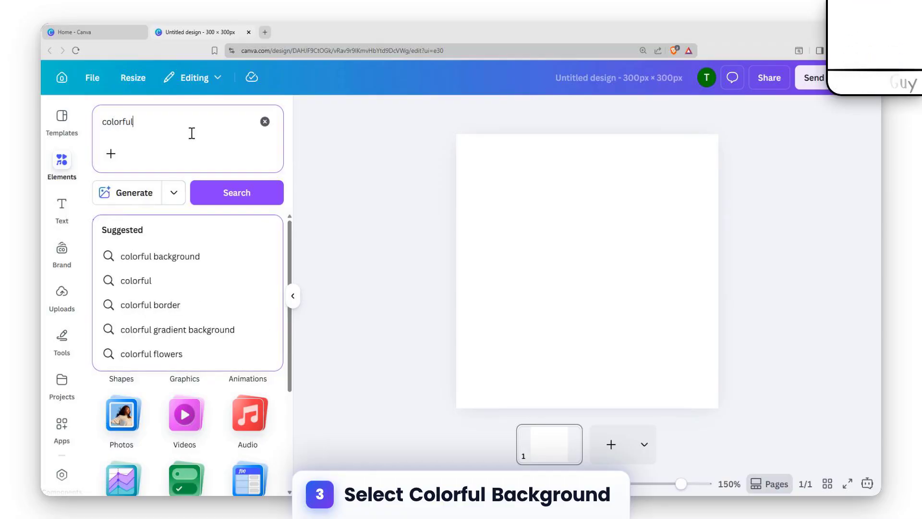
type(" backgro")
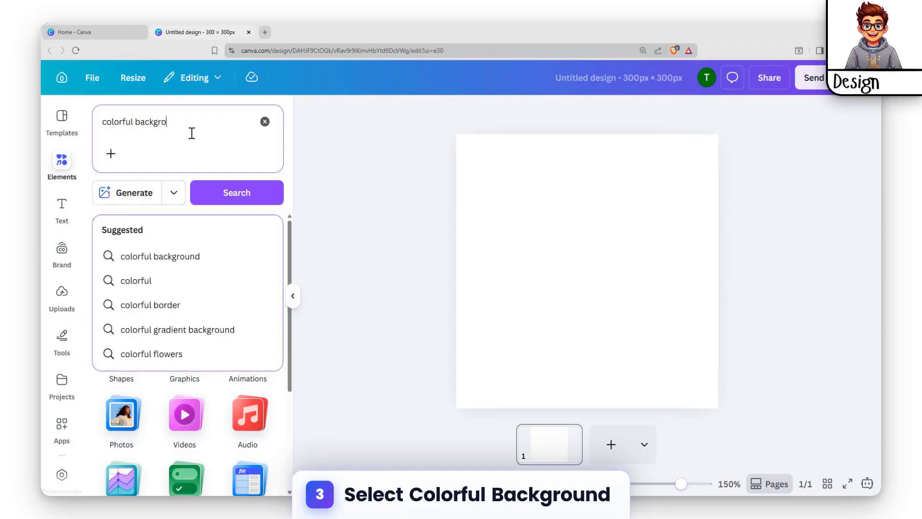
type("und")
key("Return")
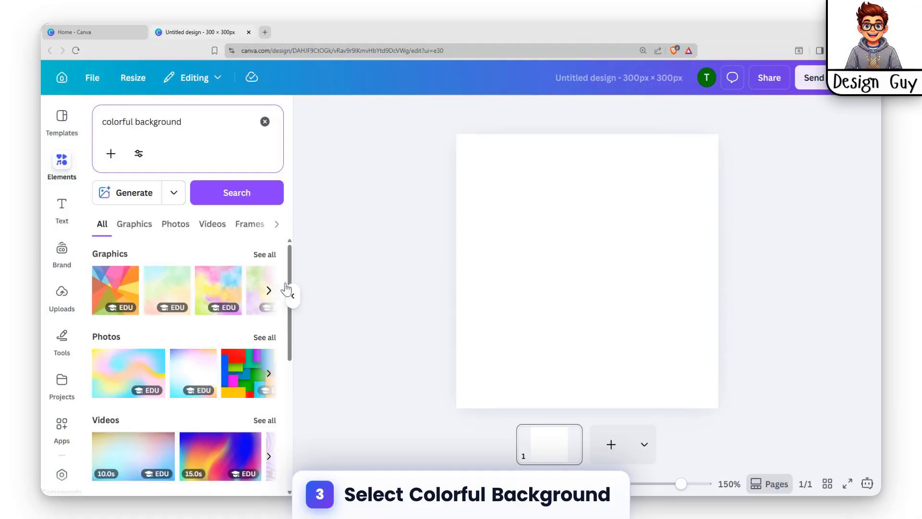
Add the colorful overlapping-triangles graphic to the page and enlarge it from two opposite corners.
left_click(117, 286)
left_click_drag(535, 217, 475, 155)
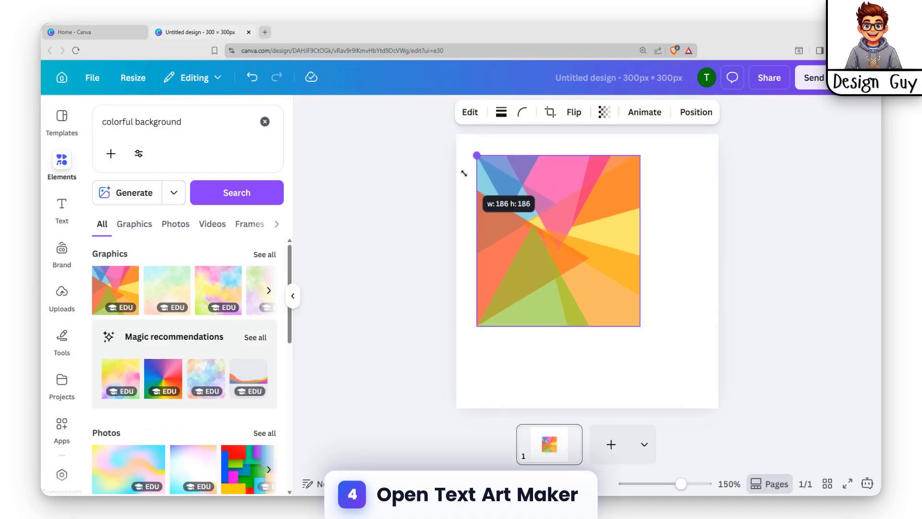
left_click_drag(639, 325, 666, 354)
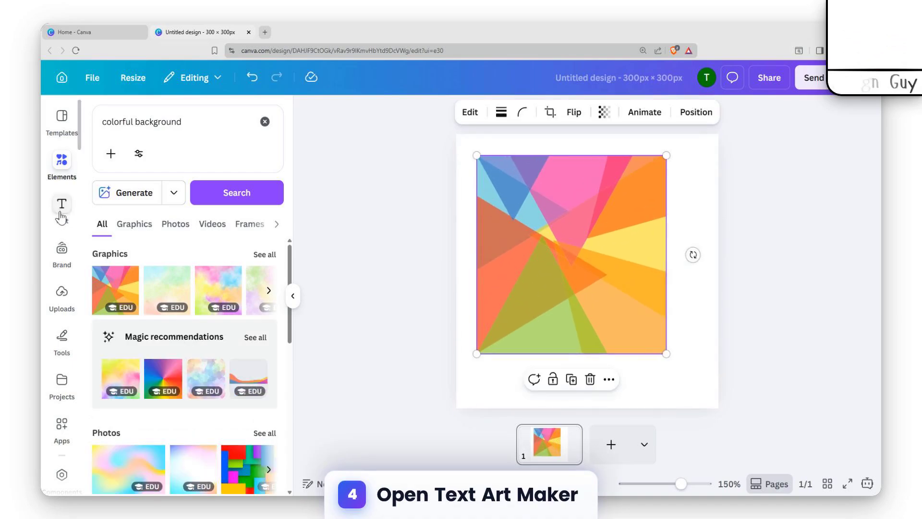
Search the apps for "text art", open Text Art Maker and look through its text, density, particle and image settings.
scroll(65, 220, "down", 2)
left_click(65, 320)
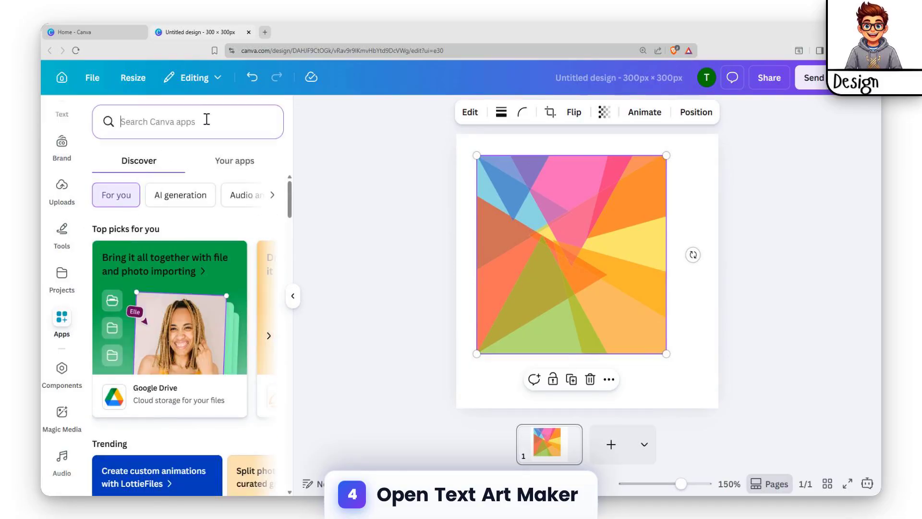
type("text art")
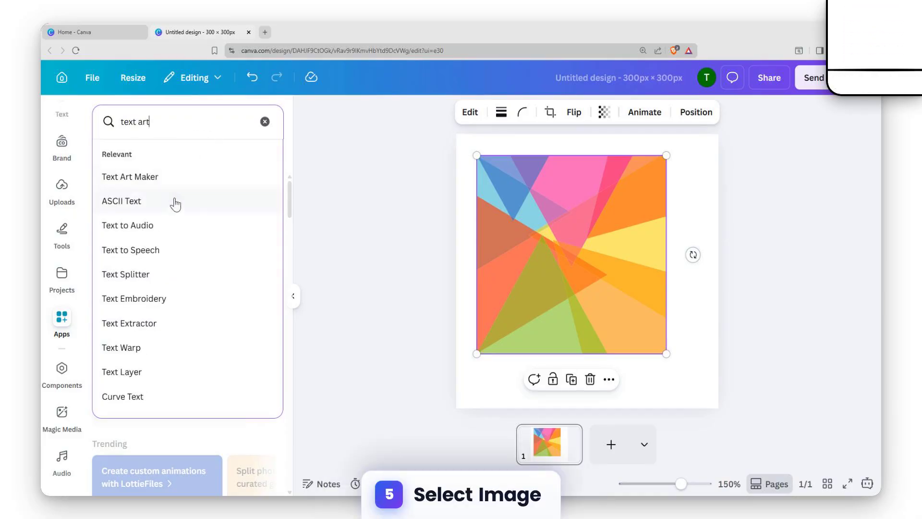
left_click(184, 178)
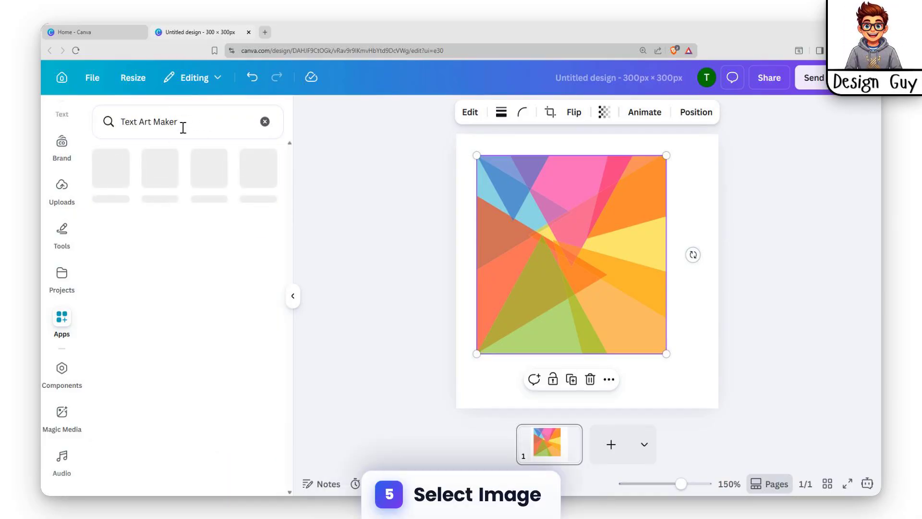
left_click(113, 181)
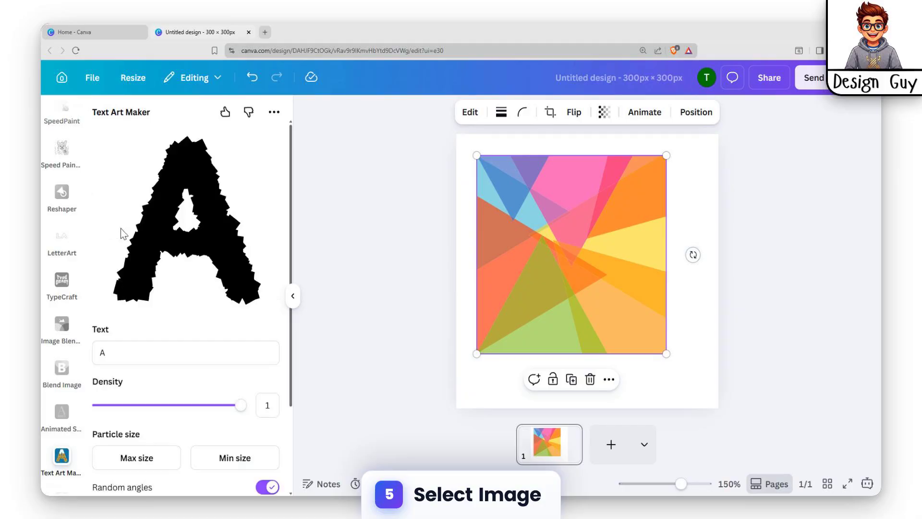
scroll(187, 212, "down", 3)
scroll(193, 240, "up", 3)
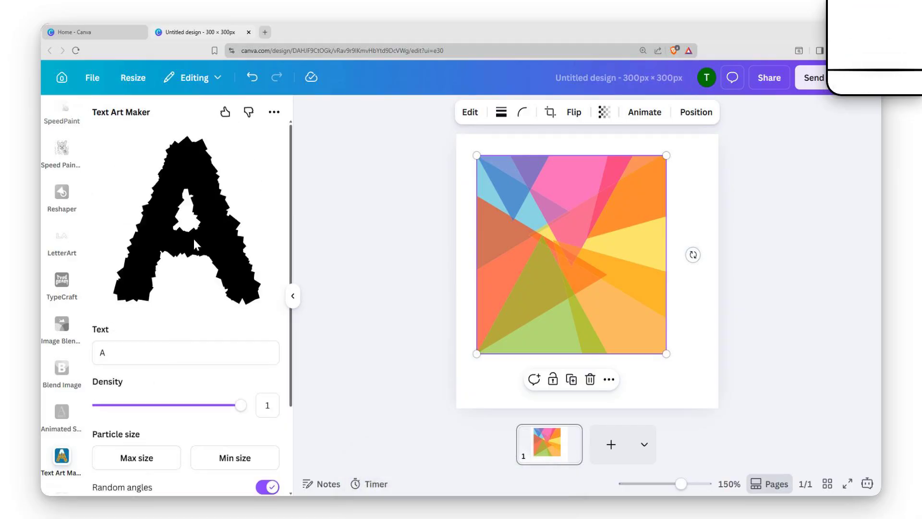
scroll(193, 240, "down", 3)
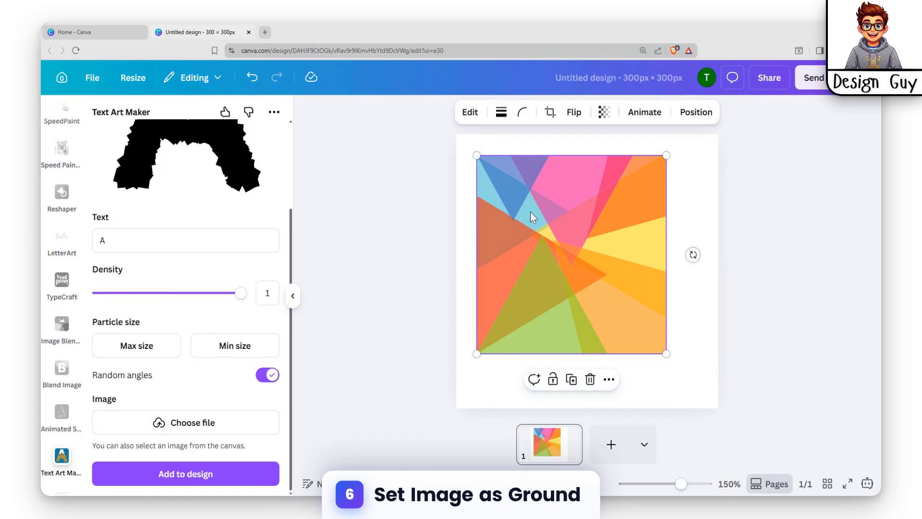
Move the triangles graphic to the page's upper-left corner and enlarge it to cover the whole page.
left_click_drag(626, 197, 640, 210)
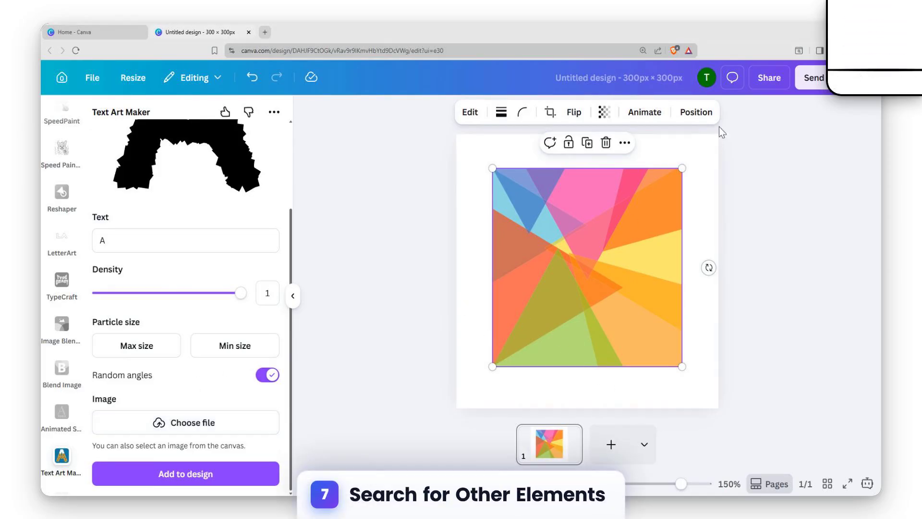
right_click(611, 223)
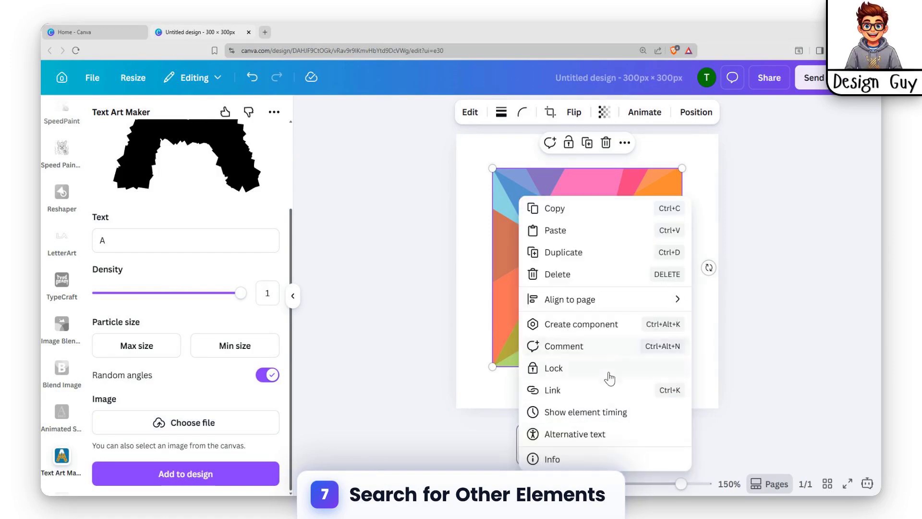
left_click(549, 183)
left_click_drag(548, 182, 546, 150)
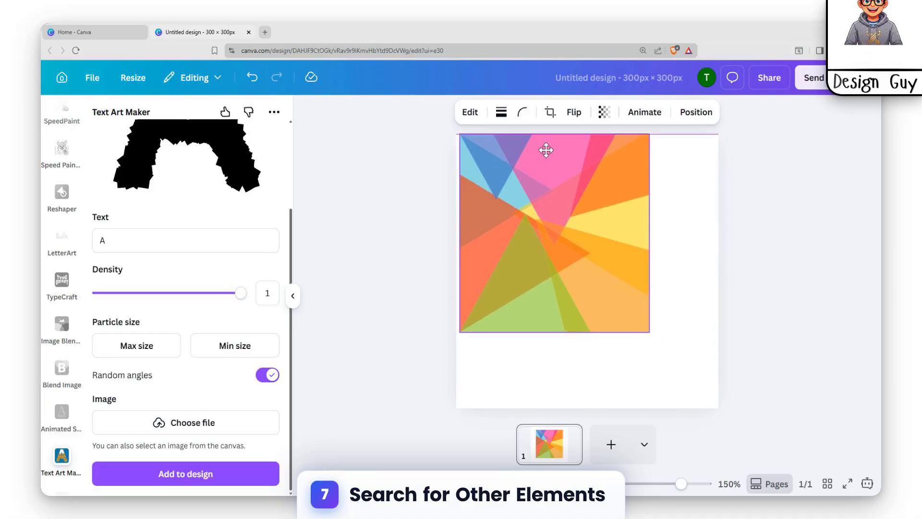
left_click_drag(648, 331, 711, 424)
Try to download the design as a PNG at size 3.125.
left_click(769, 77)
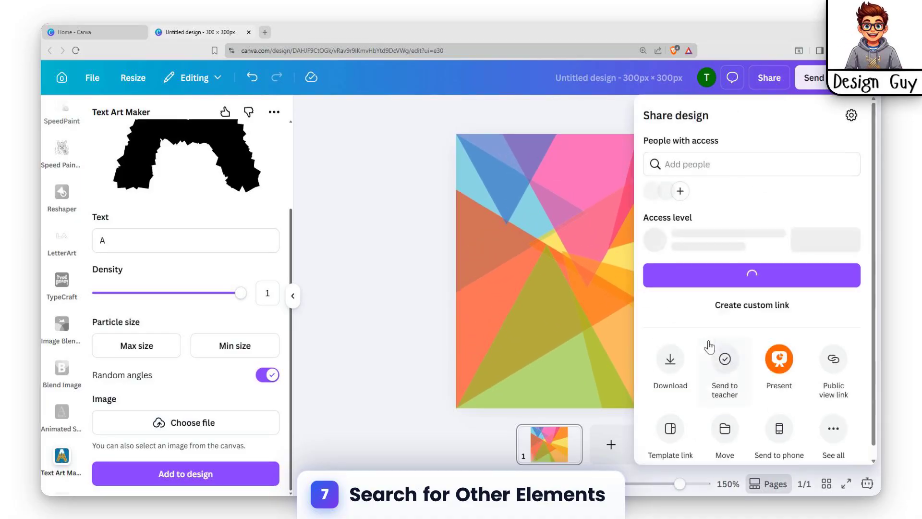
left_click(668, 361)
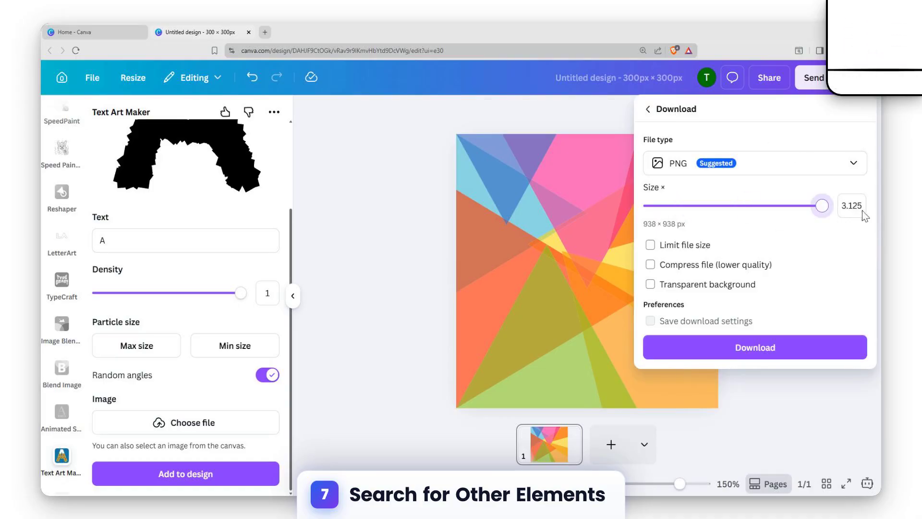
left_click(662, 352)
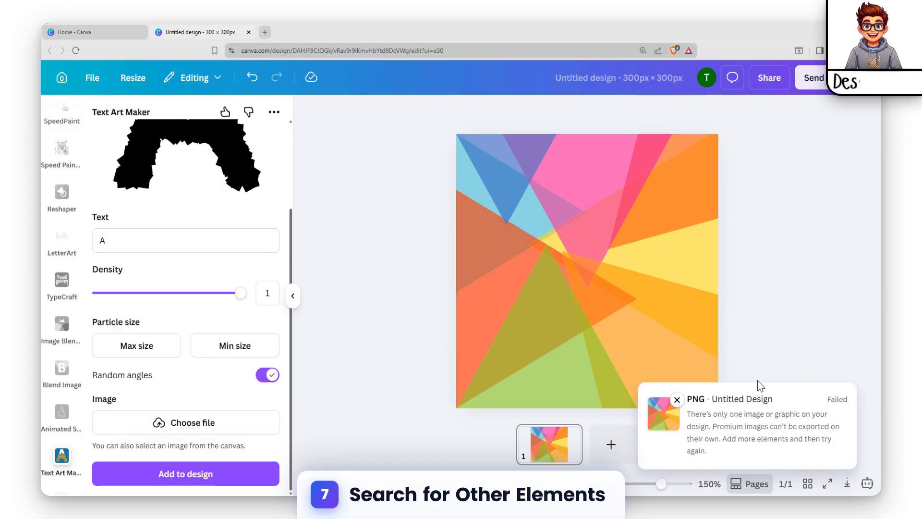
Delete the triangles graphic from the page.
left_click(648, 212)
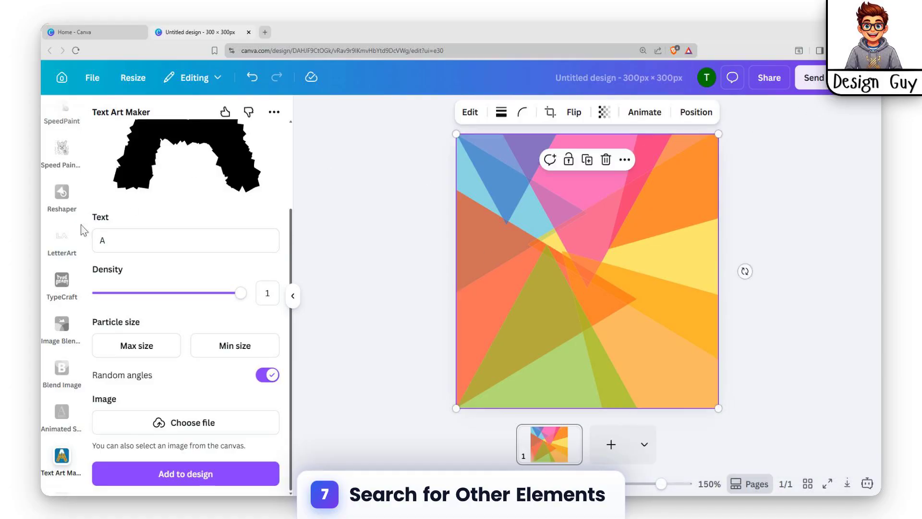
scroll(83, 230, "up", 3)
scroll(180, 220, "up", 3)
scroll(82, 181, "up", 10)
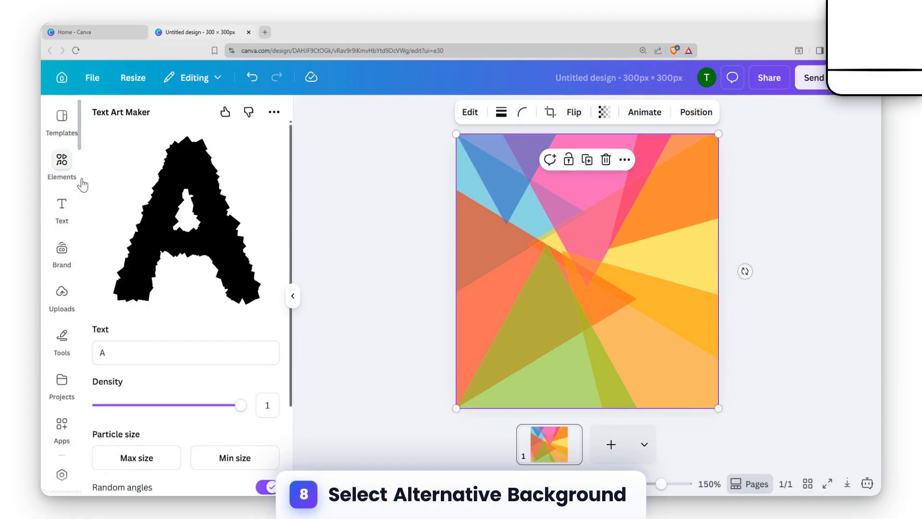
key("Delete")
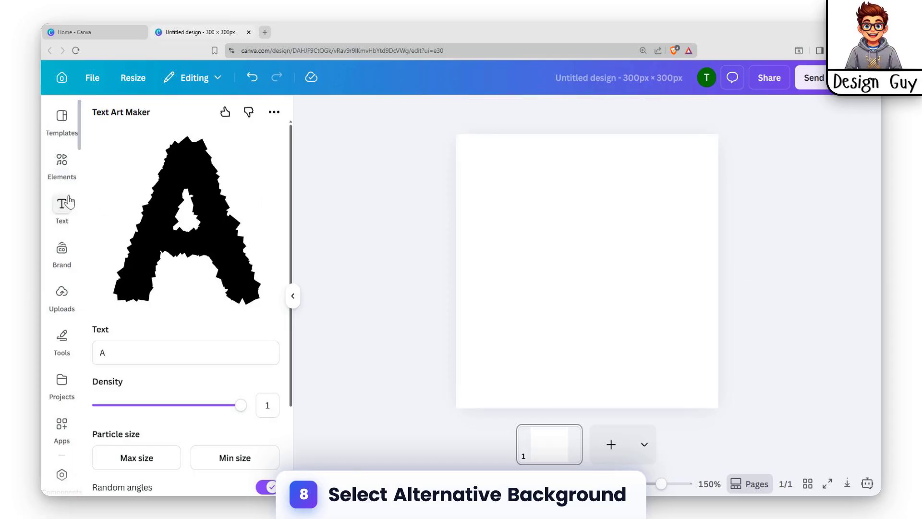
Add the multicolored pebble-pattern graphic from the full "colorful background" graphics results and set it as the page background.
left_click(61, 163)
left_click(265, 254)
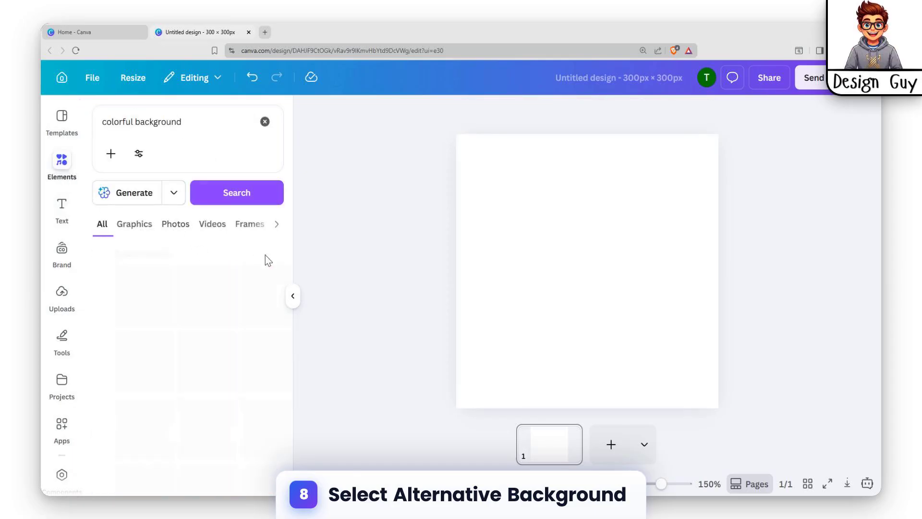
scroll(245, 336, "down", 3)
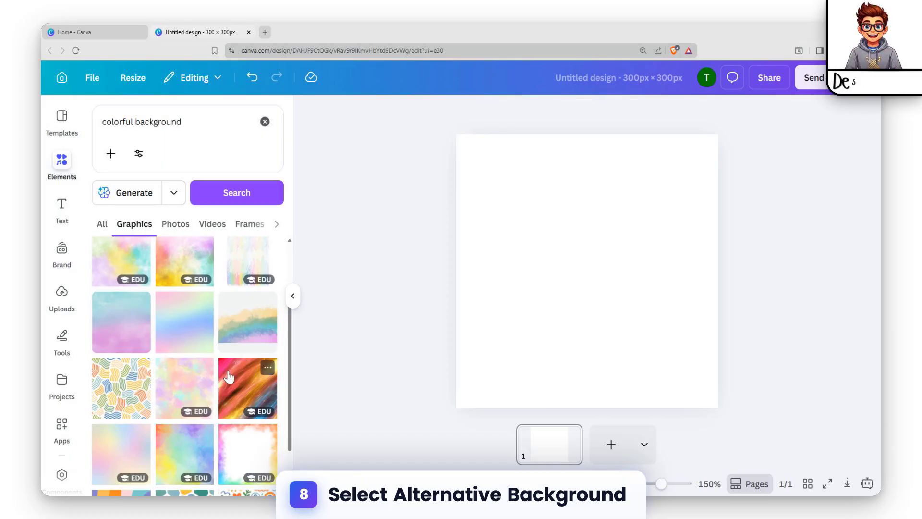
scroll(223, 373, "down", 1)
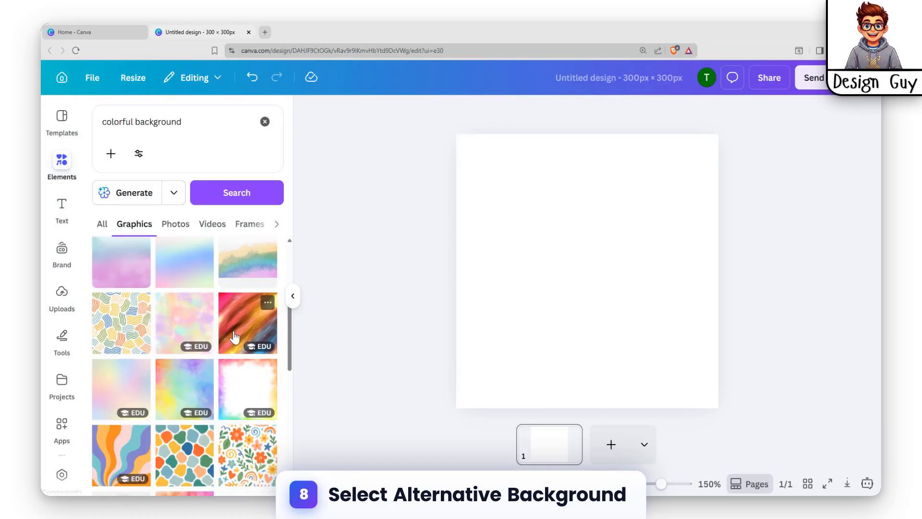
scroll(235, 336, "down", 2)
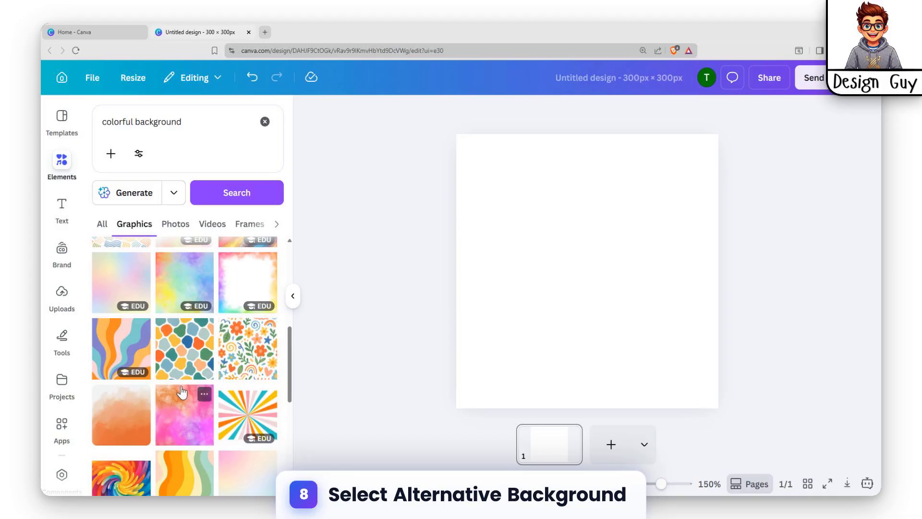
left_click(188, 358)
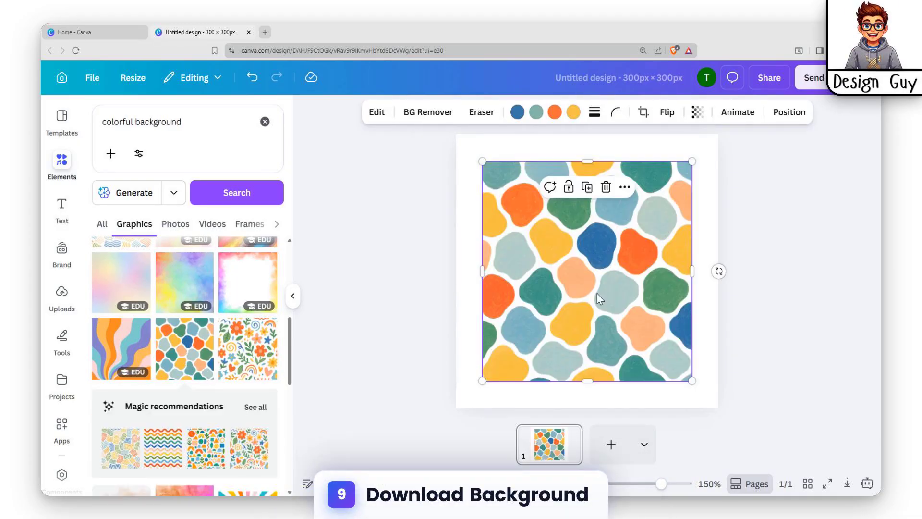
right_click(560, 224)
left_click(648, 435)
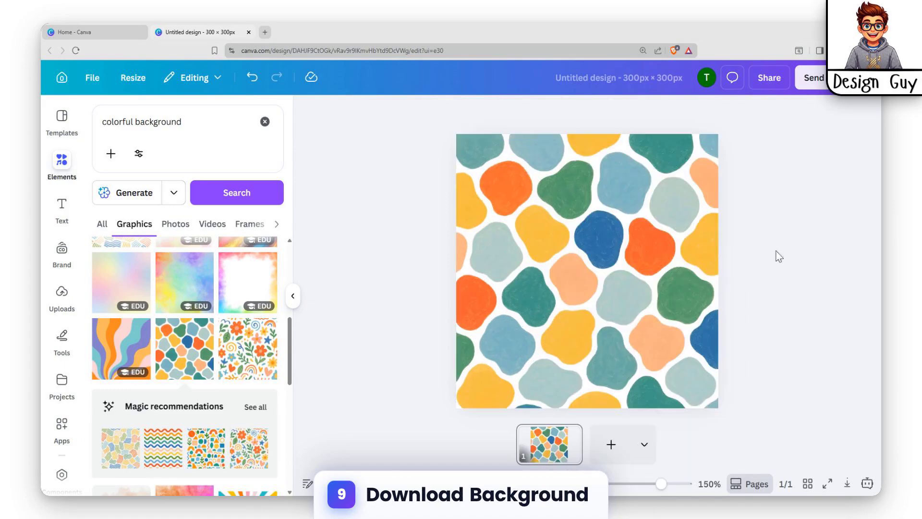
Download the pebble-pattern design as a PNG file.
left_click(572, 193)
left_click(770, 86)
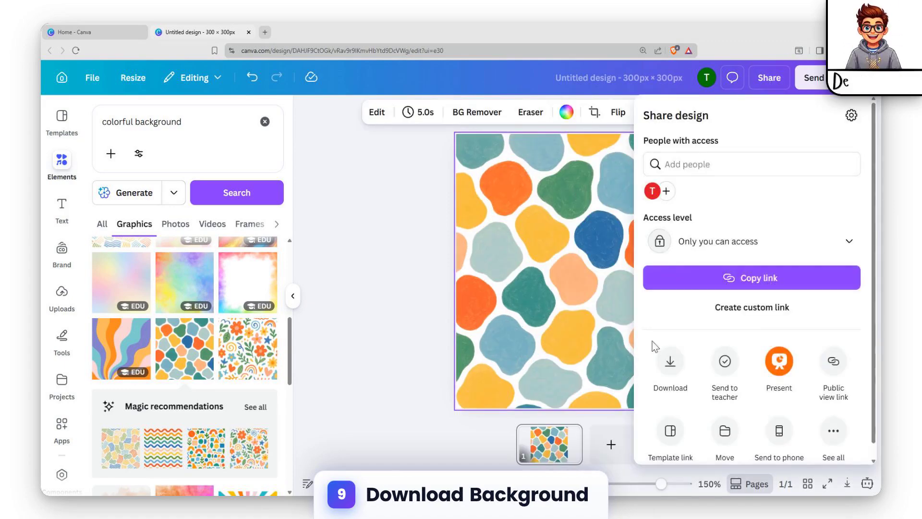
left_click(669, 364)
left_click(710, 163)
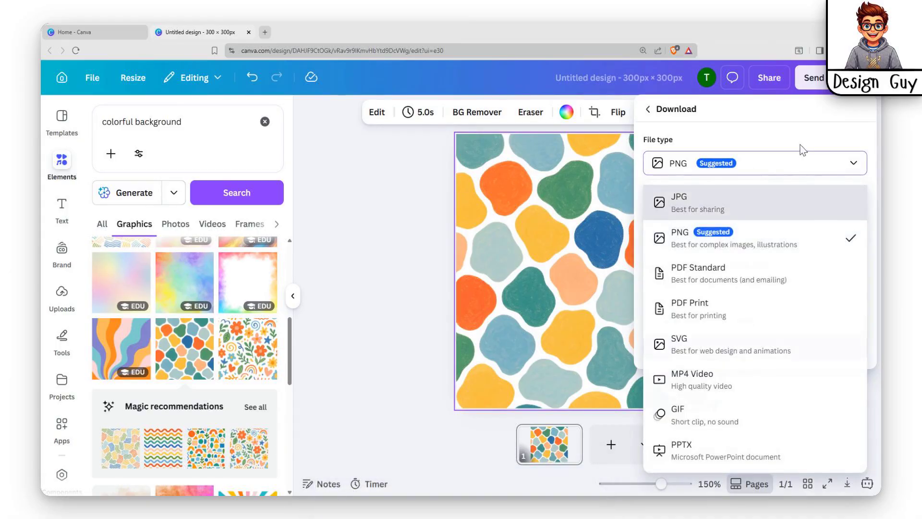
left_click(744, 163)
left_click(767, 346)
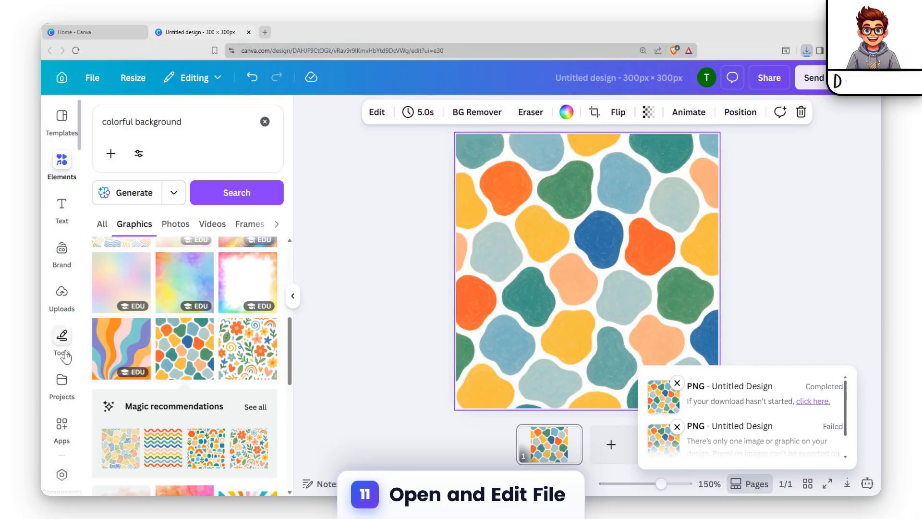
Delete the pebble-pattern background from the page.
left_click(506, 209)
left_click(506, 209)
key("Delete")
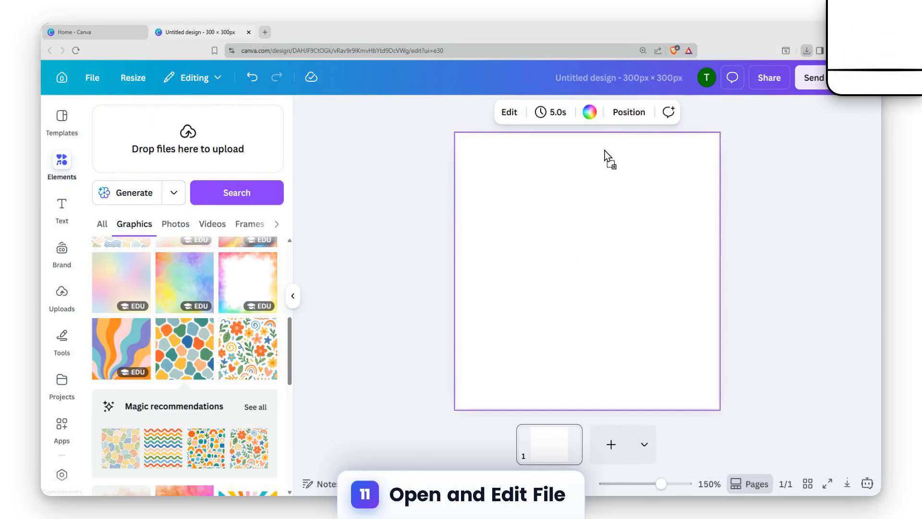
Bring the downloaded pebble-pattern PNG onto the empty page as an image.
key("ctrl+v")
left_click(473, 187)
left_click(521, 211)
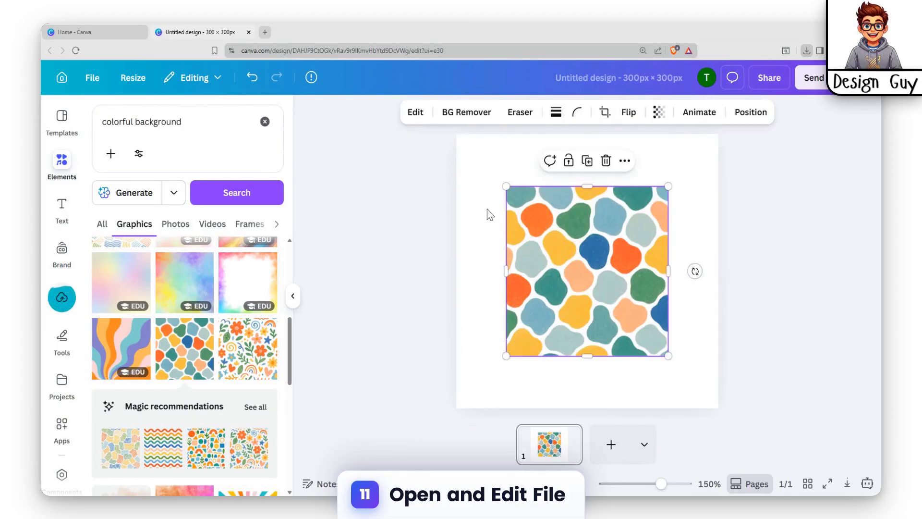
Clear the element search and open the Text Art Maker app with d2.png as its fill image.
left_click(403, 223)
left_click(264, 123)
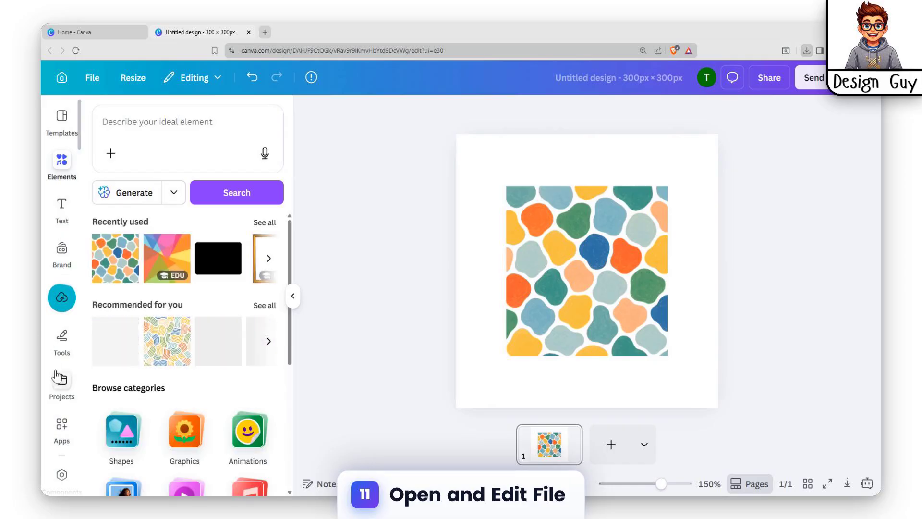
left_click(61, 420)
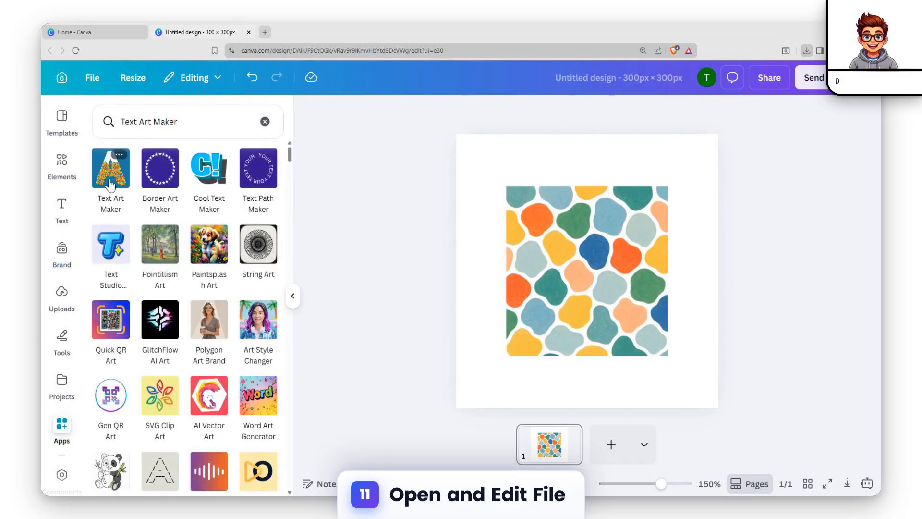
left_click(110, 183)
scroll(256, 307, "down", 3)
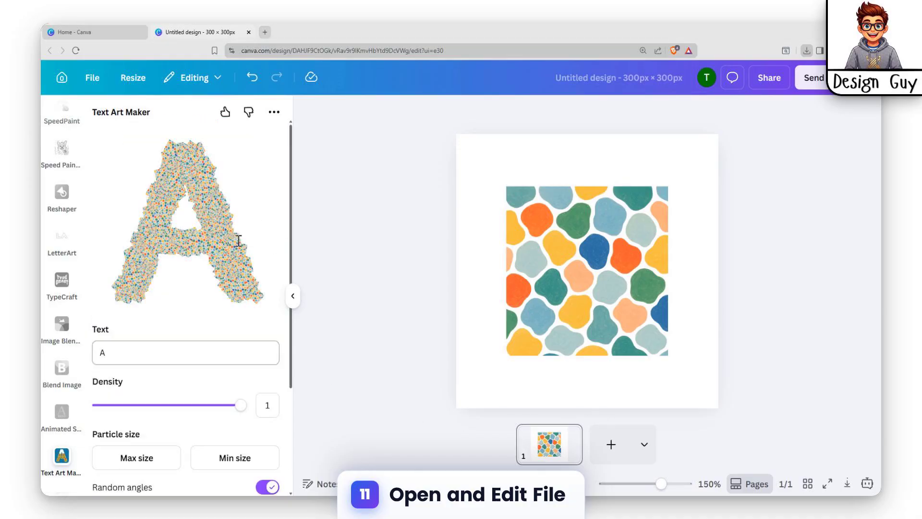
Delete the pebble-pattern image from the page and set the app's text to "Text Art".
left_click(524, 248)
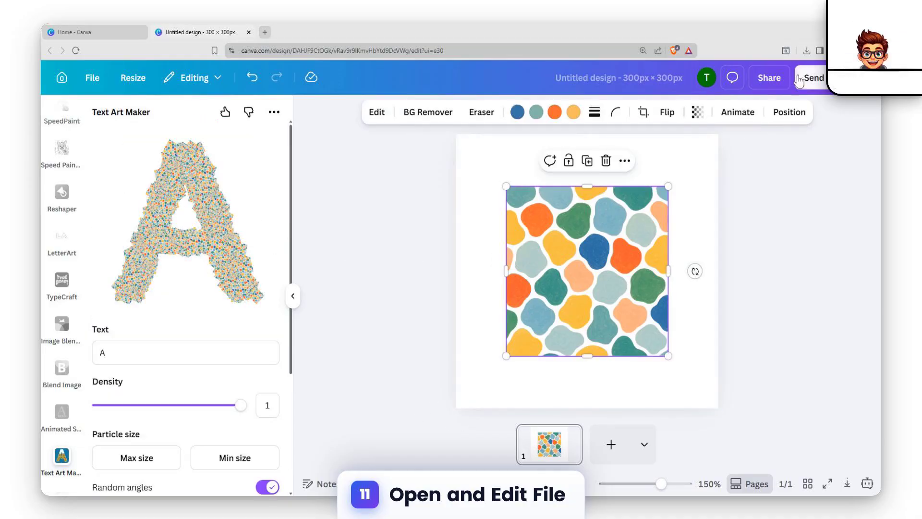
key("Delete")
scroll(189, 302, "down", 2)
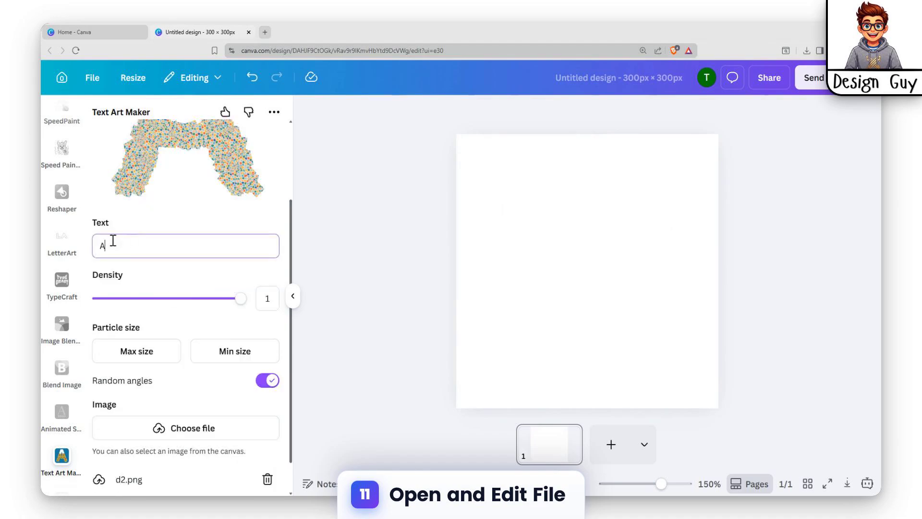
type("Text")
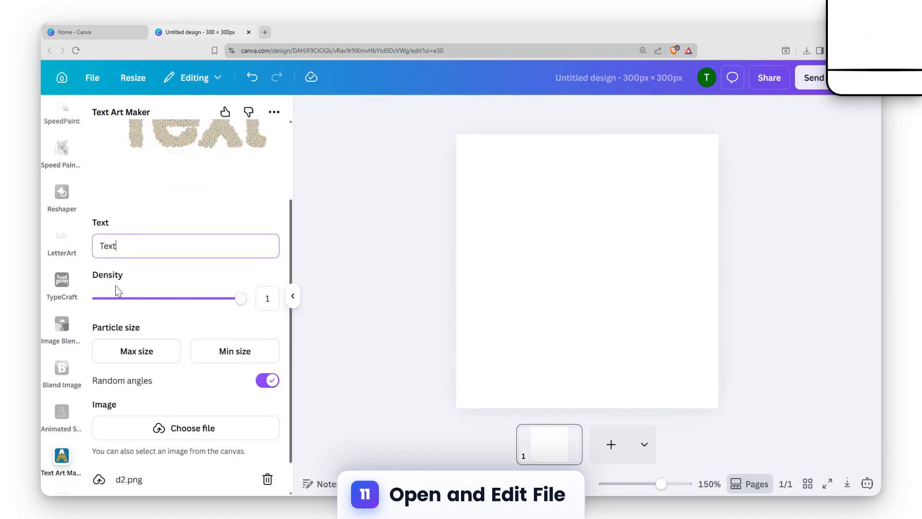
type(" Art")
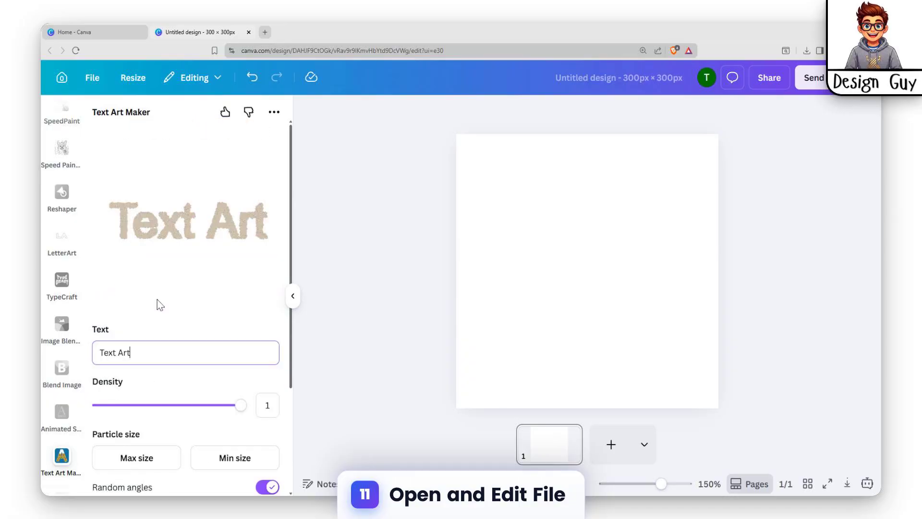
Try text art Density values of 0.8 and 0.9, and set it back to 1.
scroll(218, 413, "down", 1)
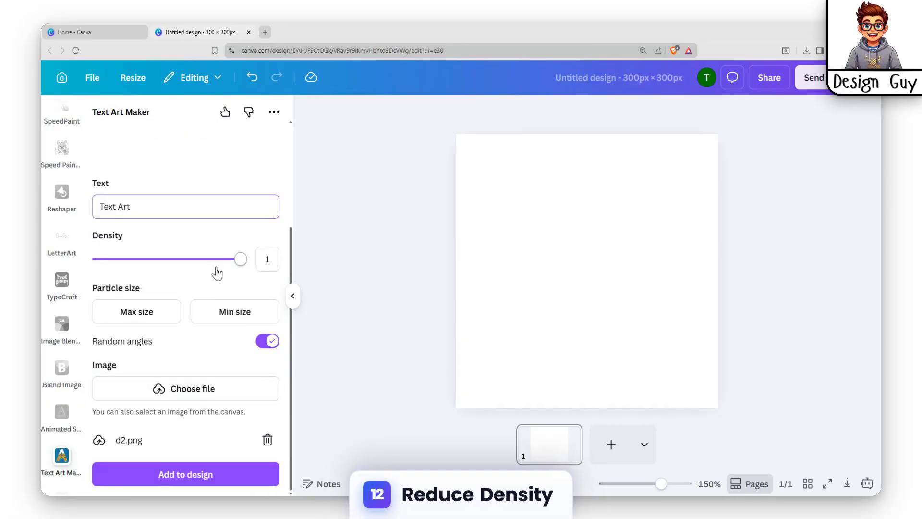
scroll(217, 271, "up", 3)
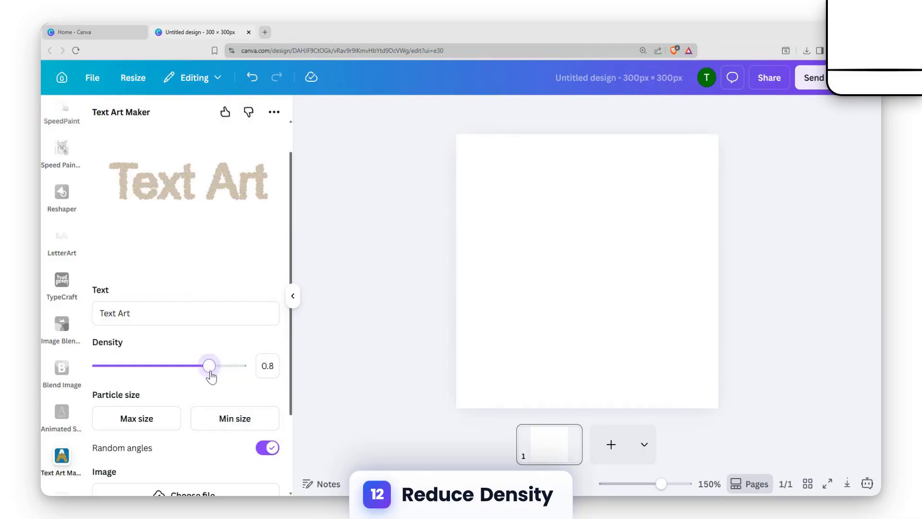
left_click_drag(210, 373, 234, 379)
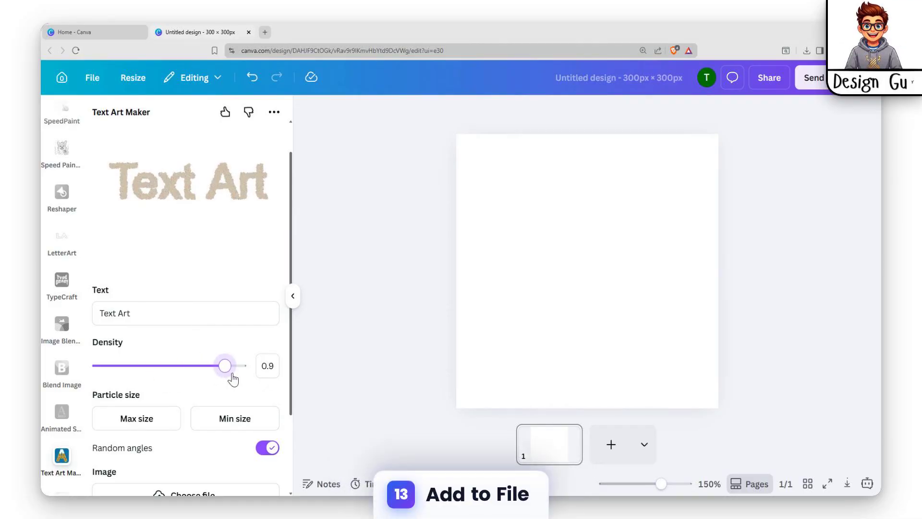
Add the generated text art to the design and enlarge it until the lettering spans the page width.
scroll(239, 385, "down", 3)
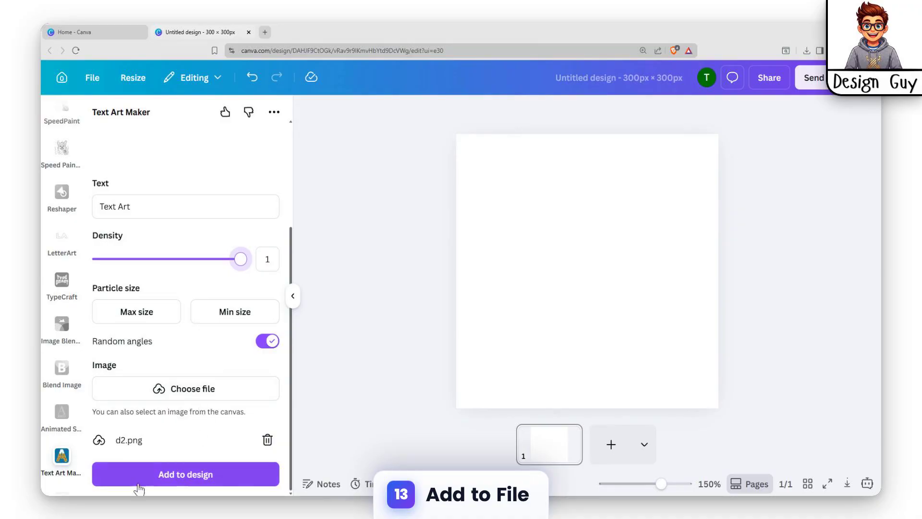
left_click(191, 474)
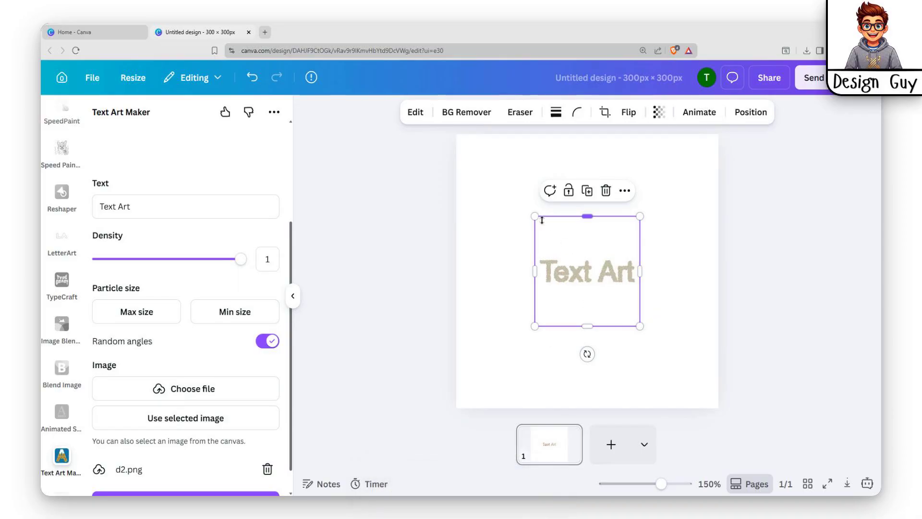
left_click_drag(535, 216, 456, 134)
left_click_drag(640, 326, 771, 391)
left_click_drag(631, 274, 658, 261)
left_click(771, 204)
Open the full list of image filters for the text art.
left_click(376, 112)
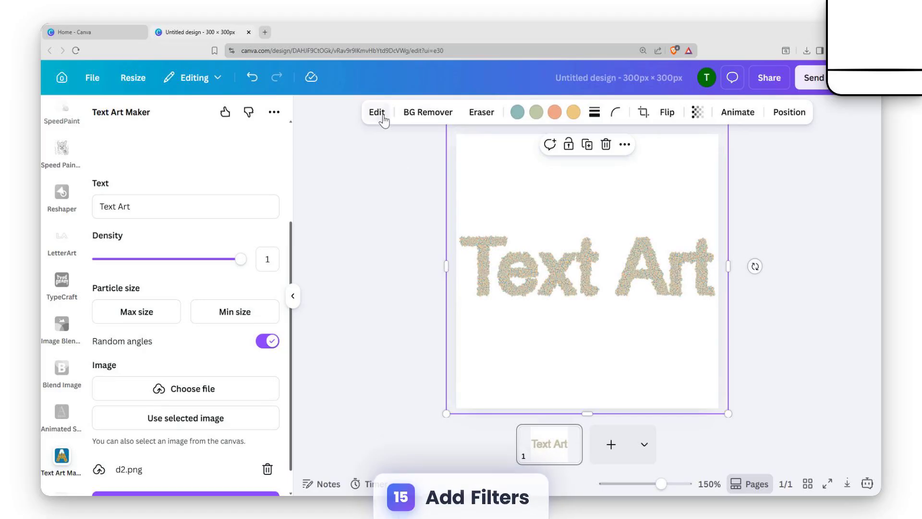
scroll(187, 304, "down", 5)
scroll(216, 336, "down", 2)
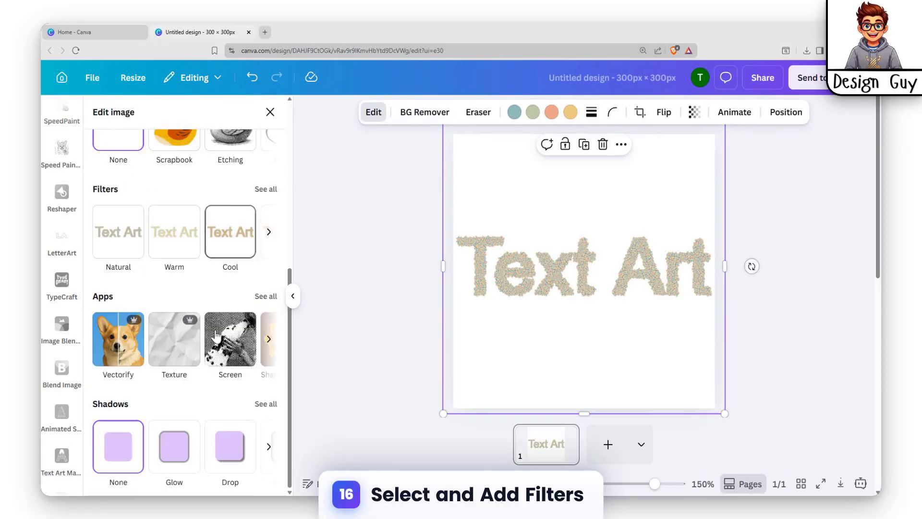
left_click(272, 190)
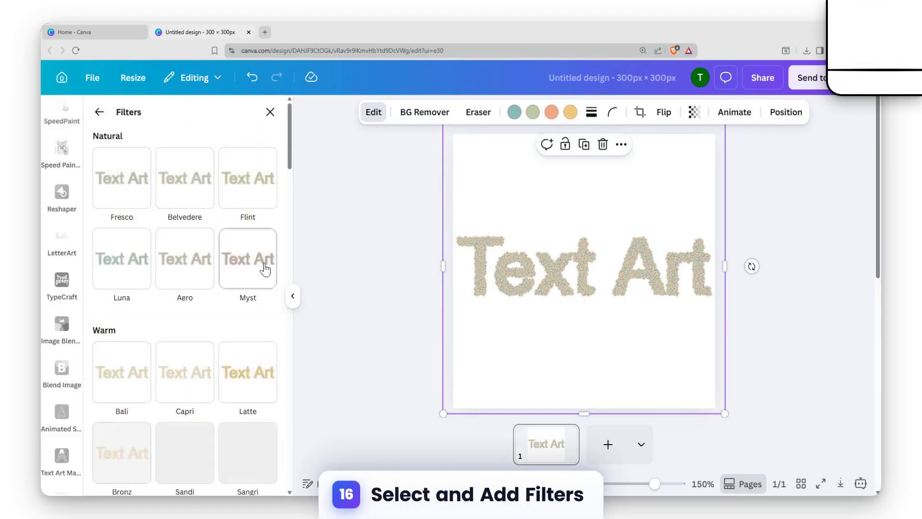
Try the Warm filter Sandi, the Vivid filters Rustiq, Chroma, Stark and Zeal, and a Soft filter on the text art.
scroll(261, 267, "down", 4)
left_click(173, 260)
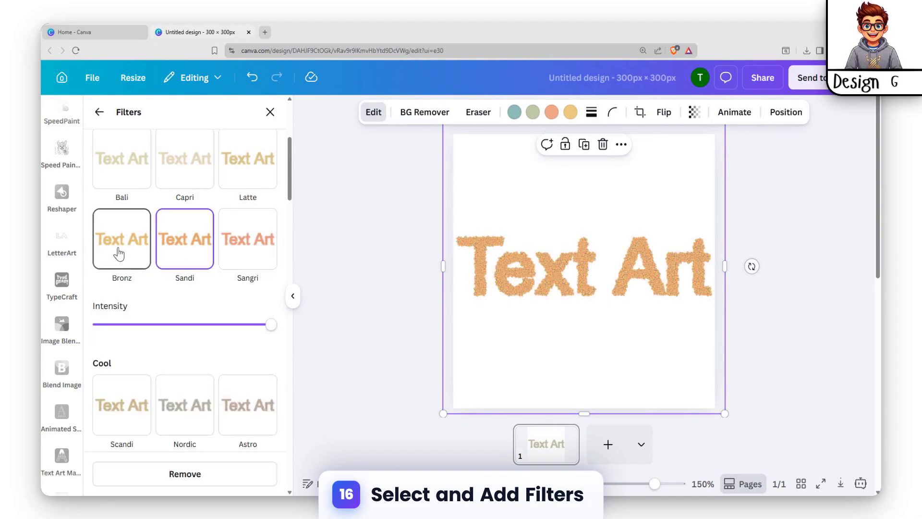
scroll(188, 302, "down", 5)
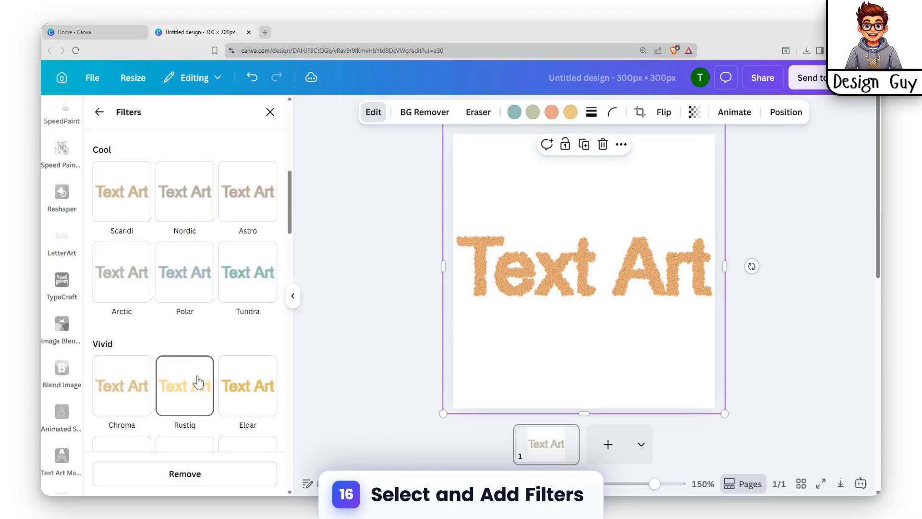
scroll(195, 365, "down", 2)
left_click(185, 290)
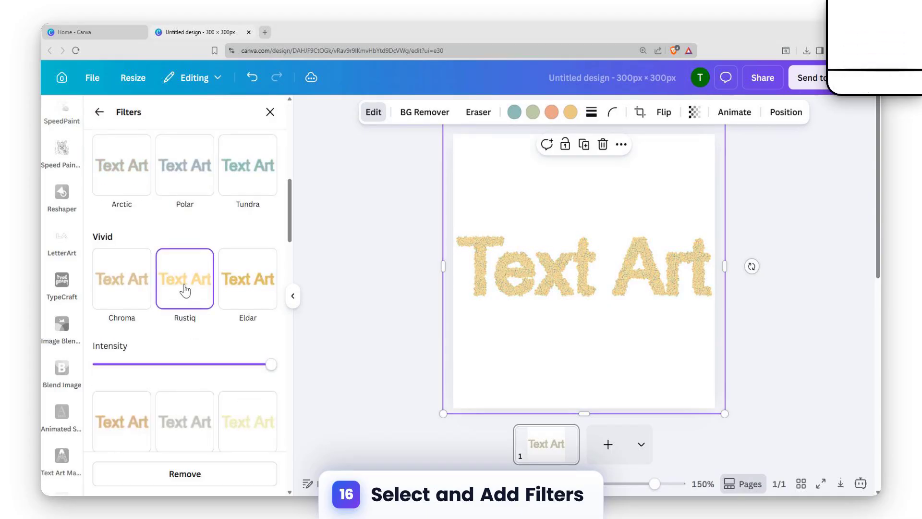
left_click(126, 285)
scroll(178, 341, "down", 3)
left_click(246, 325)
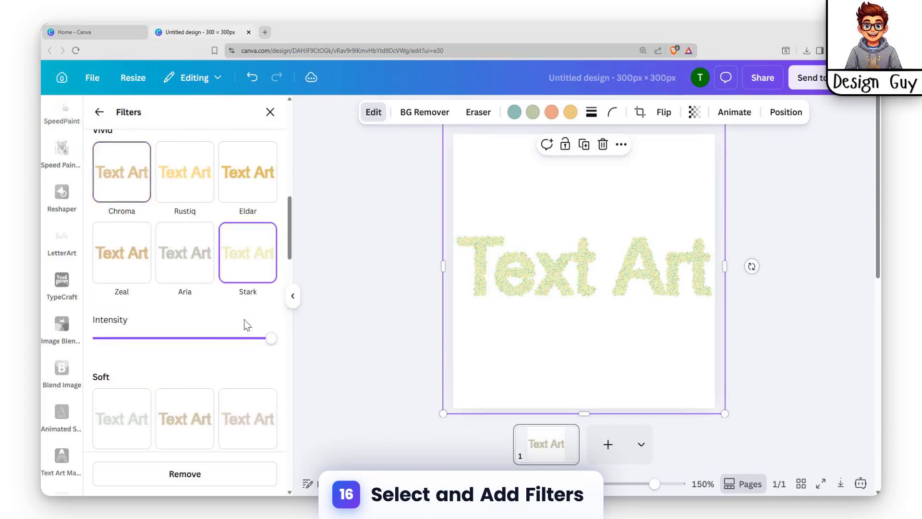
left_click(123, 257)
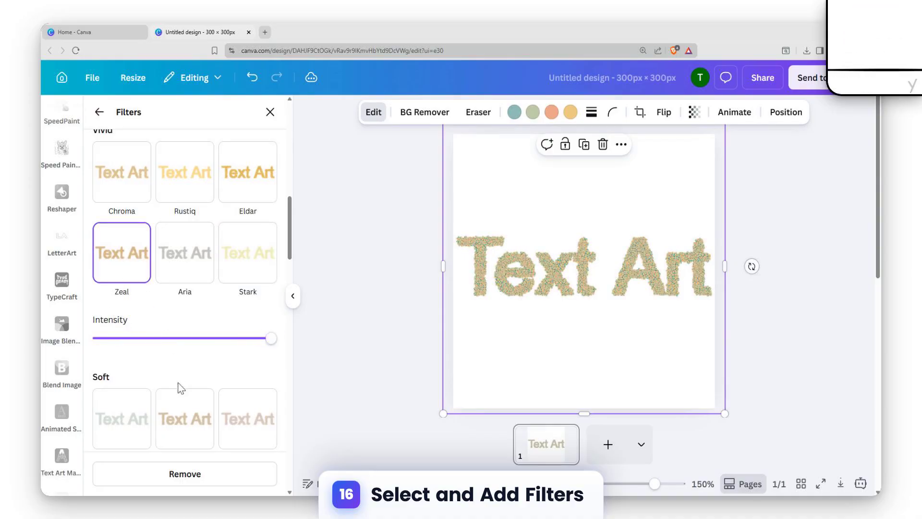
left_click(192, 404)
Try the Duotone filters Fuchsia, Cherry and Amber on the text art.
scroll(158, 341, "down", 10)
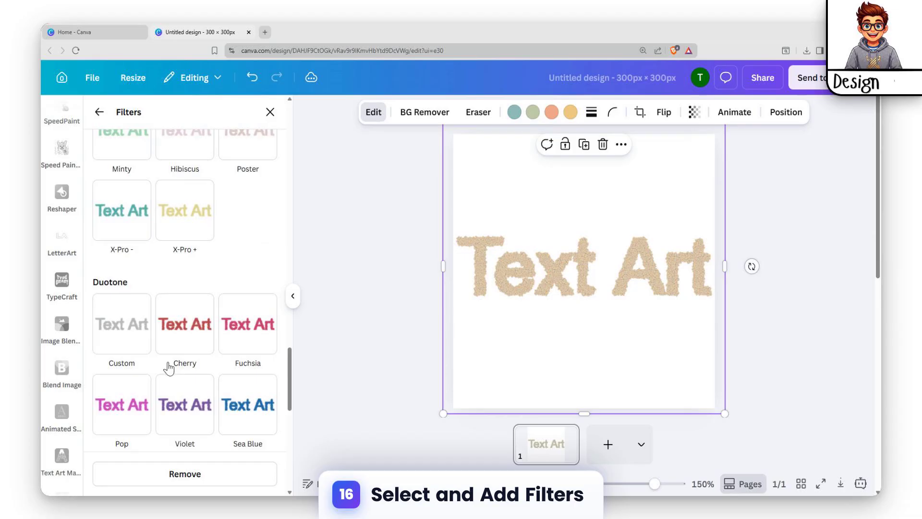
left_click(247, 326)
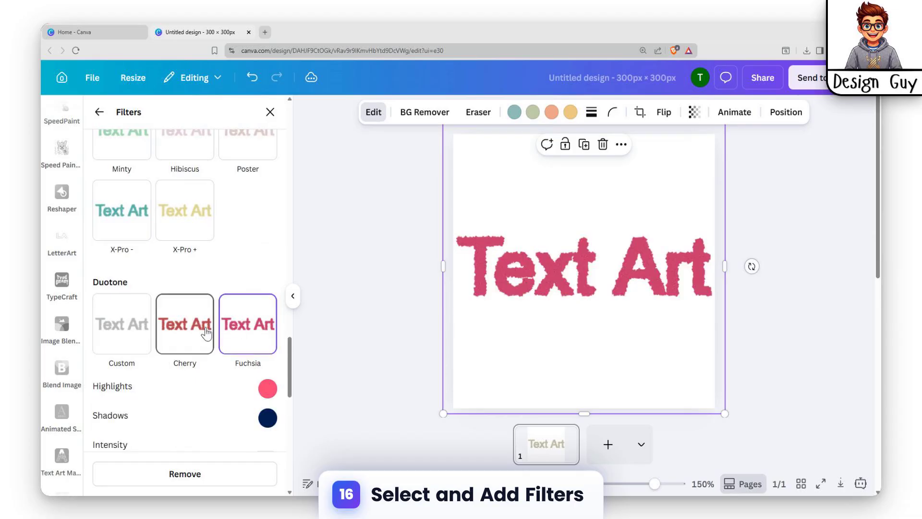
left_click(188, 216)
left_click(497, 321)
scroll(238, 333, "down", 5)
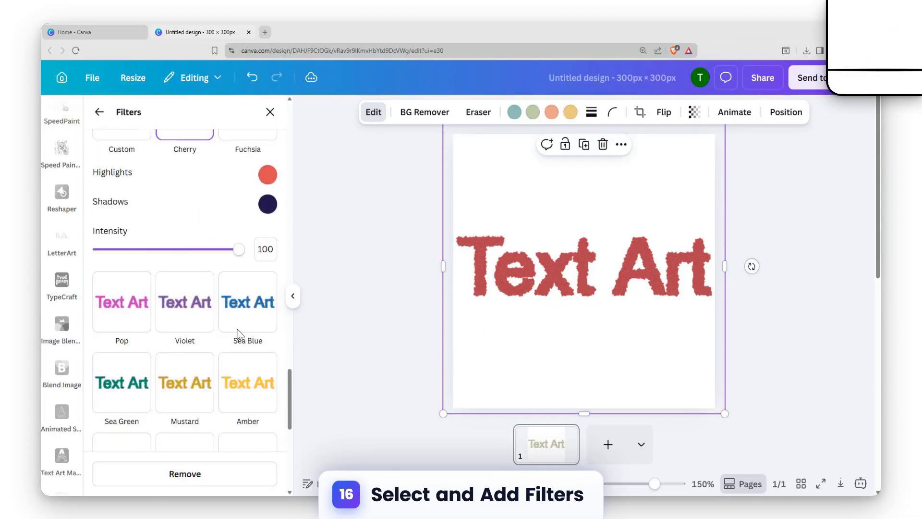
scroll(239, 333, "down", 5)
left_click(259, 190)
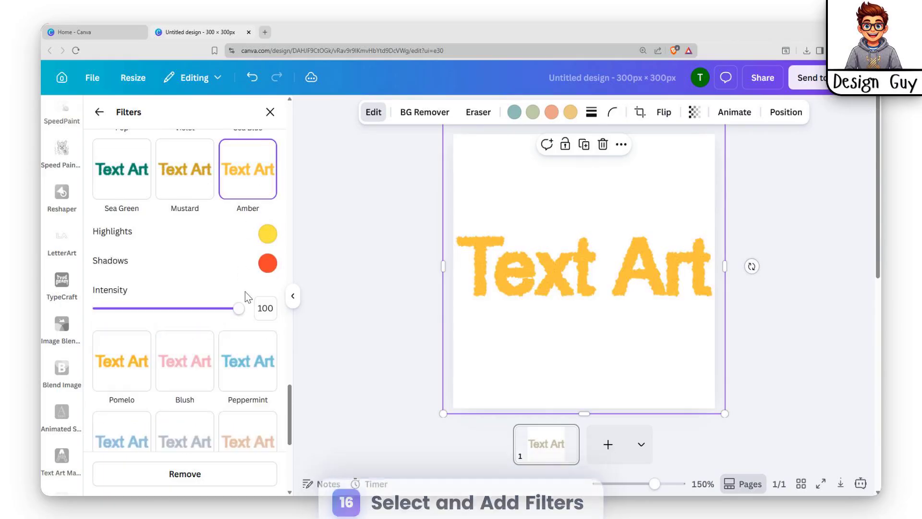
Replace the Duotone effect on the text art with the Natural filter Belvedere, after trying Aero.
scroll(230, 297, "down", 15)
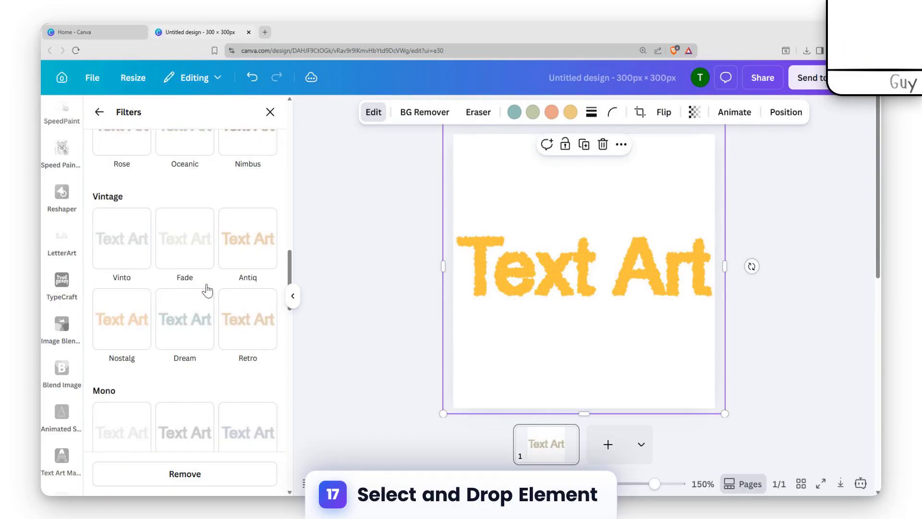
scroll(206, 290, "up", 10)
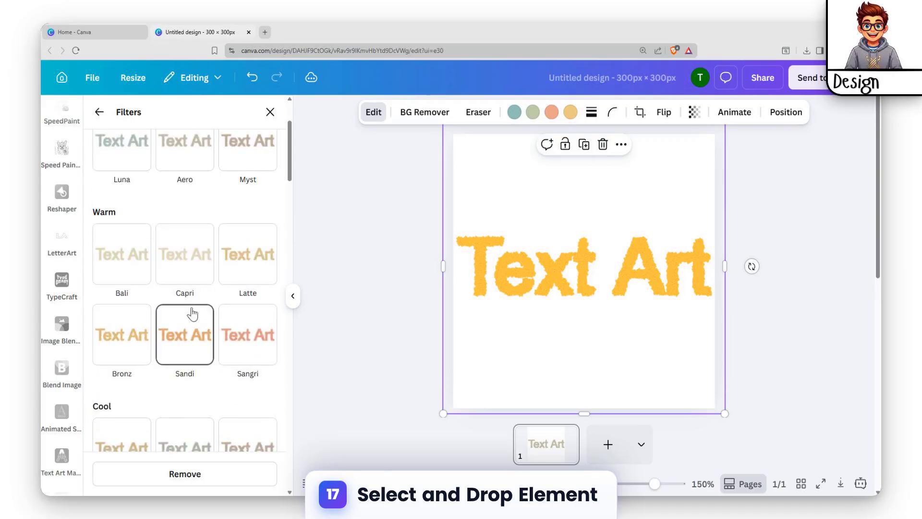
scroll(192, 314, "up", 2)
left_click(200, 362)
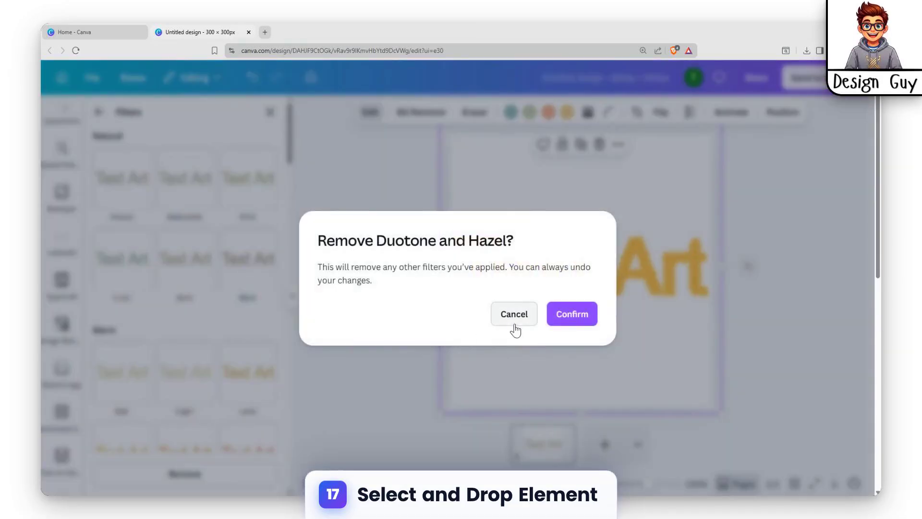
left_click(514, 327)
left_click(192, 361)
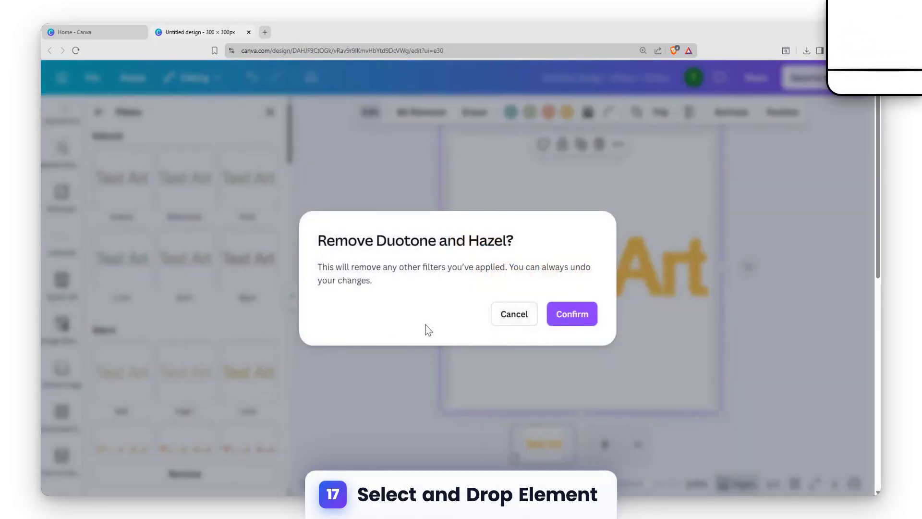
left_click(570, 313)
left_click(191, 287)
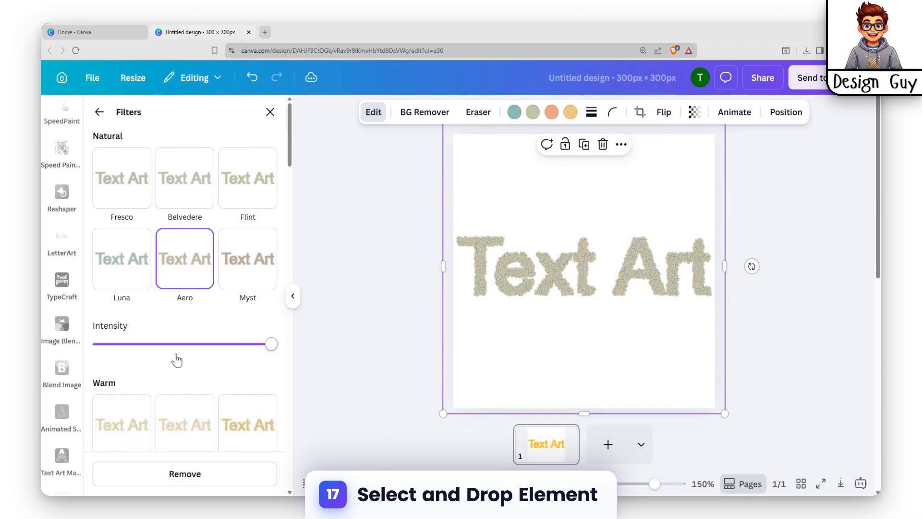
left_click(184, 198)
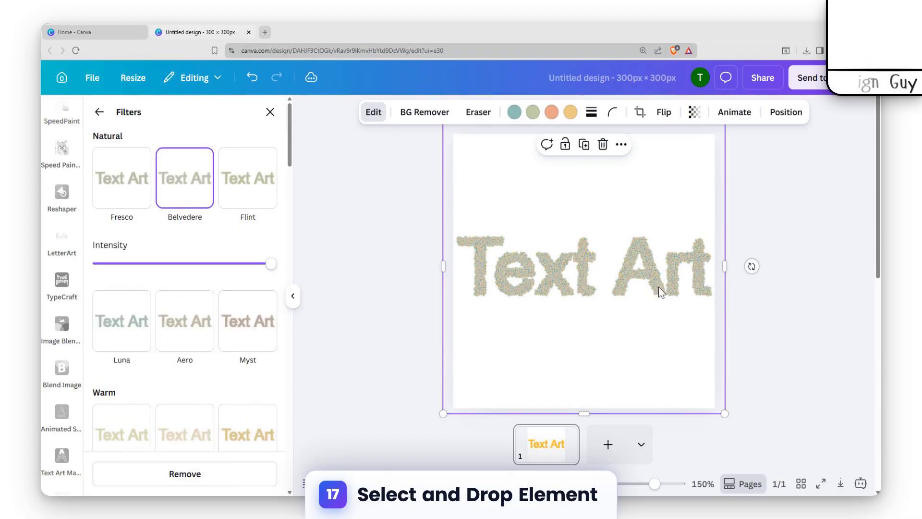
Add a Drop shadow to the text art and leave the image editing options.
left_click(99, 113)
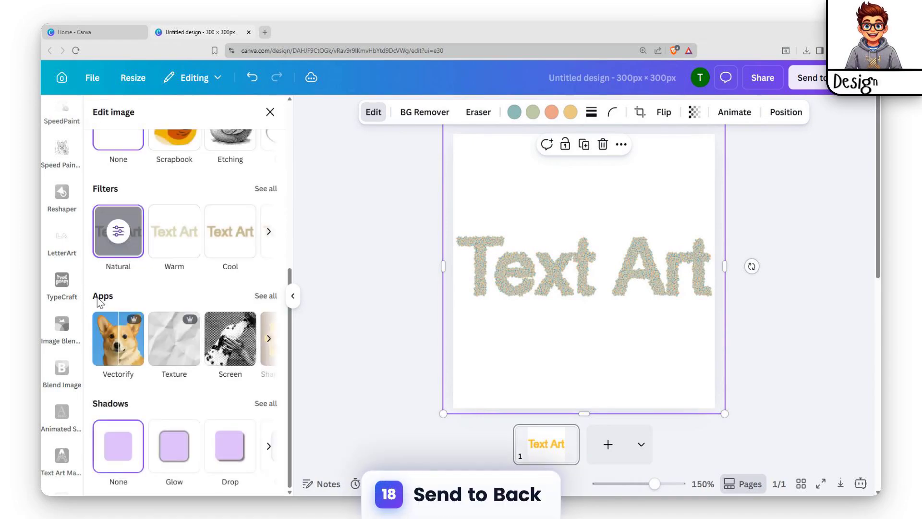
left_click(264, 405)
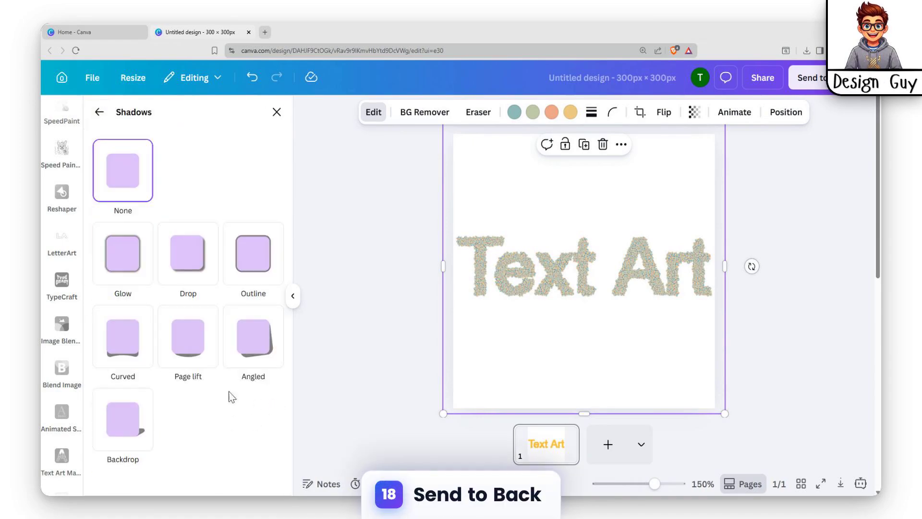
left_click(190, 300)
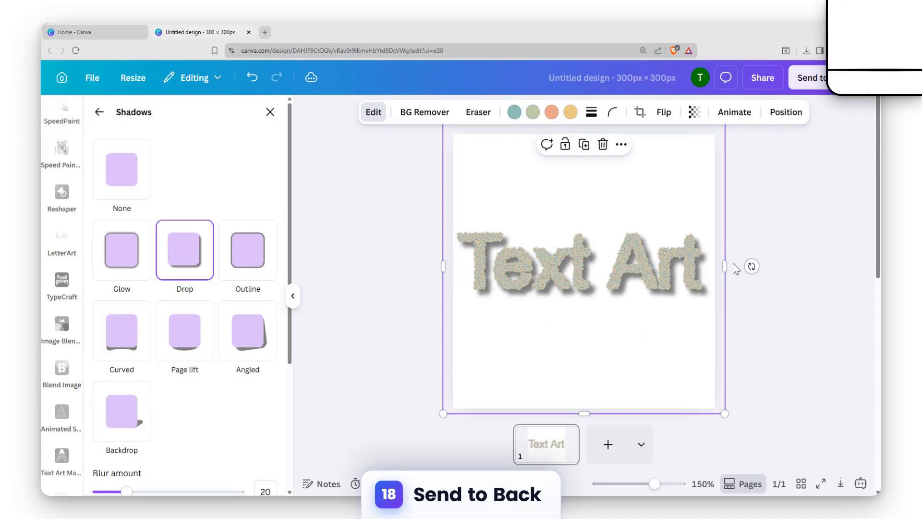
left_click(577, 236)
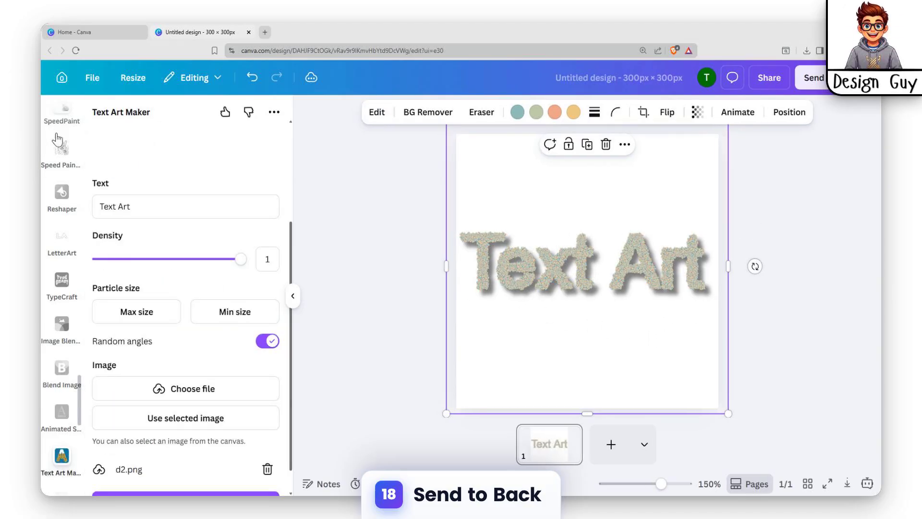
scroll(60, 240, "up", 15)
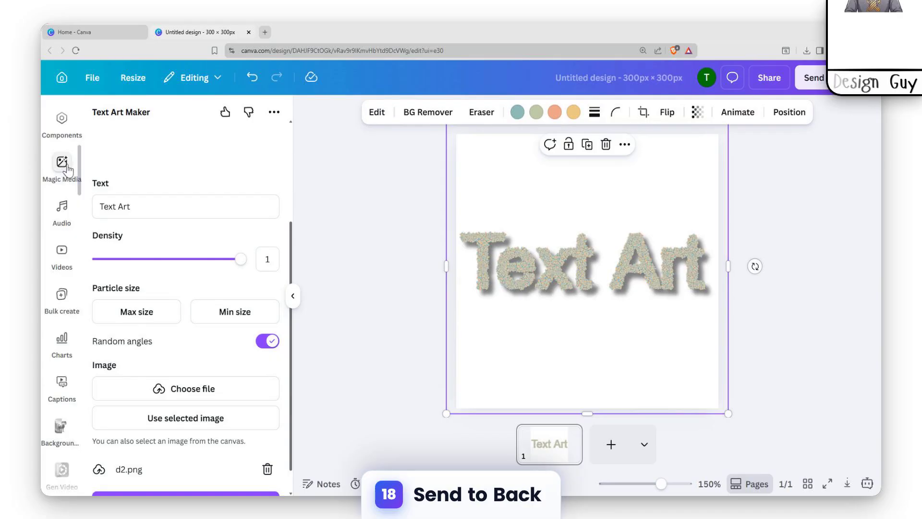
Search the elements for "border", show all graphics and add the pink floral border with two horizontal flower bands to the page.
scroll(67, 168, "up", 2)
left_click(65, 164)
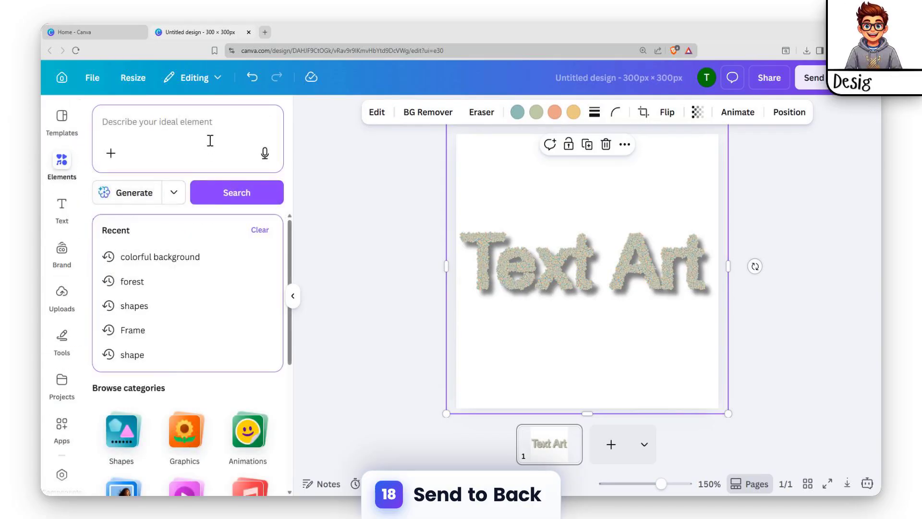
type("border")
key("Return")
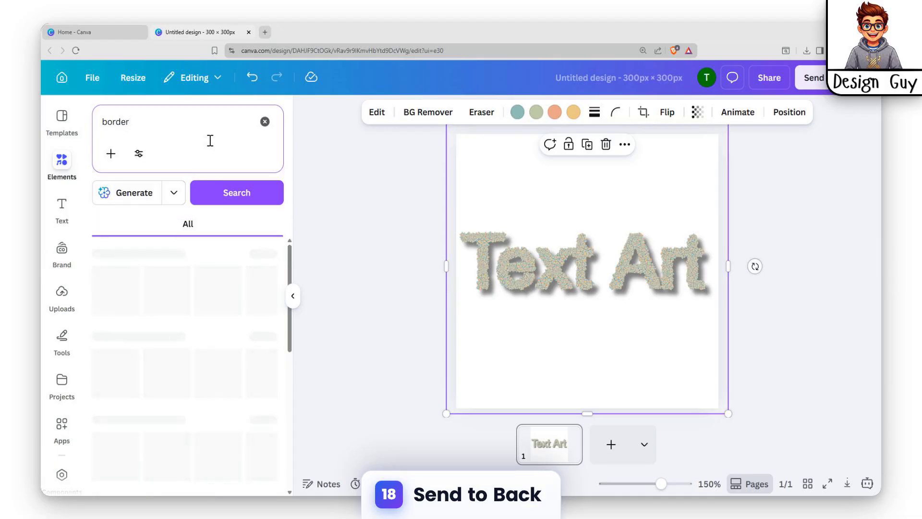
left_click(262, 253)
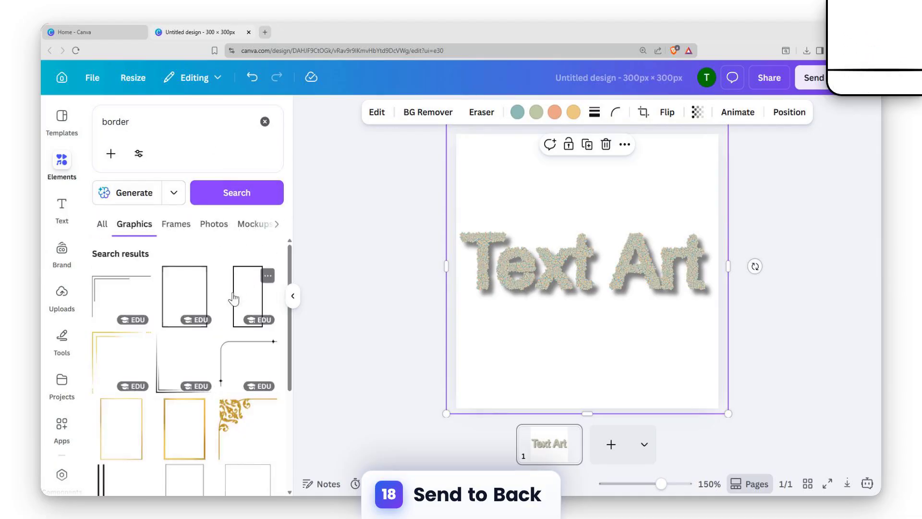
scroll(202, 307, "down", 10)
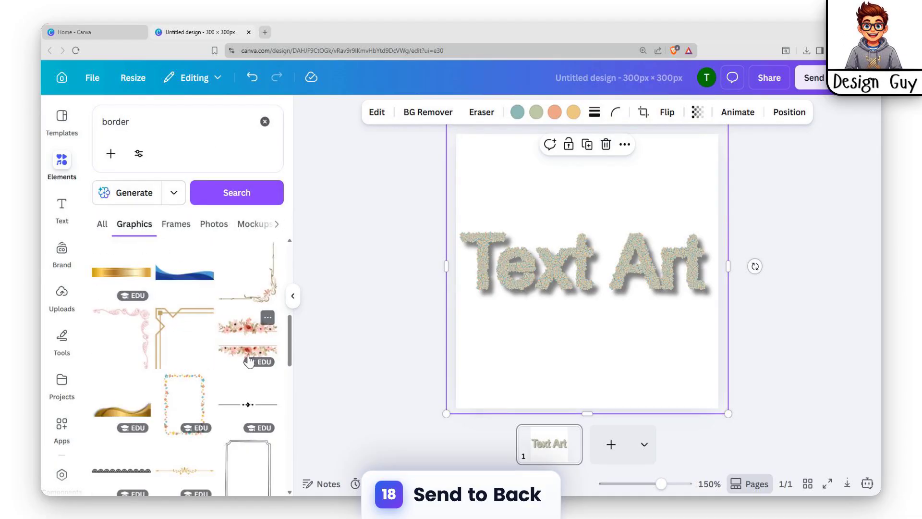
left_click(249, 360)
Move and stretch the floral border until it covers the whole 300 × 300 px page.
left_click_drag(613, 212, 613, 172)
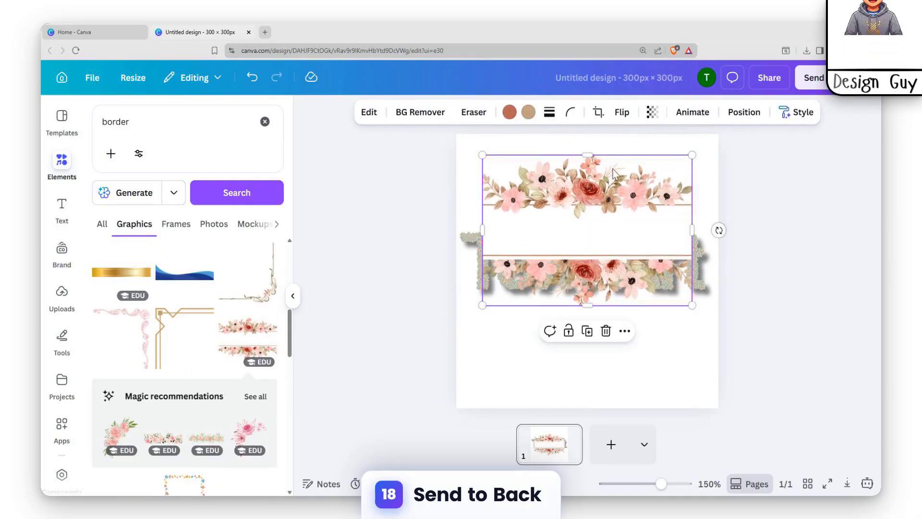
left_click_drag(587, 304, 587, 372)
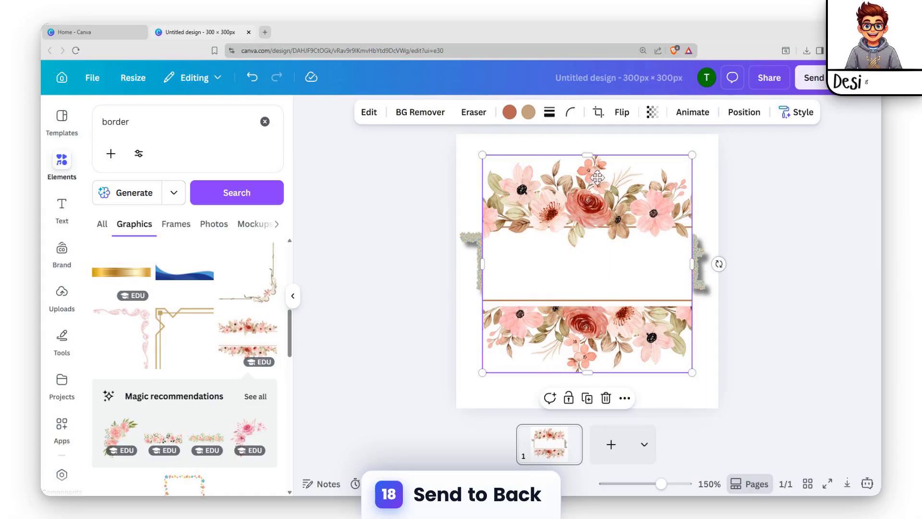
left_click_drag(597, 178, 622, 177)
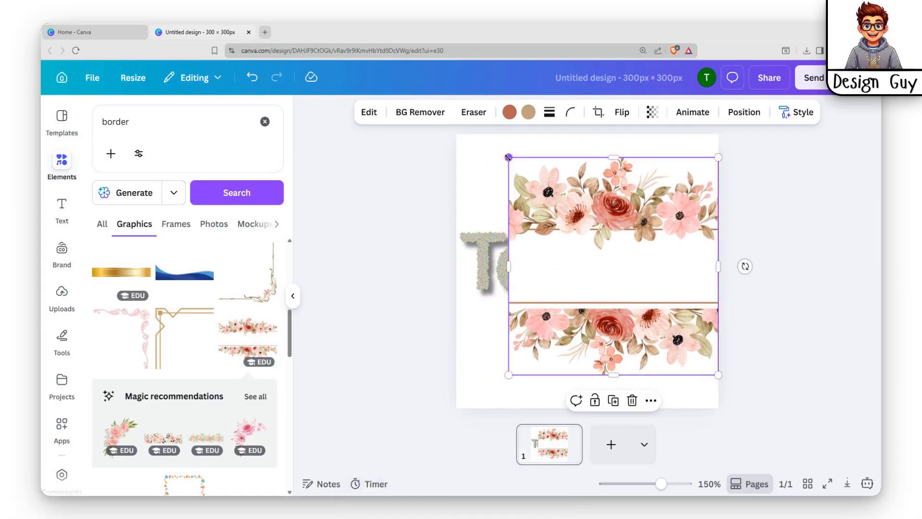
left_click_drag(509, 159, 467, 132)
left_click_drag(548, 211, 534, 222)
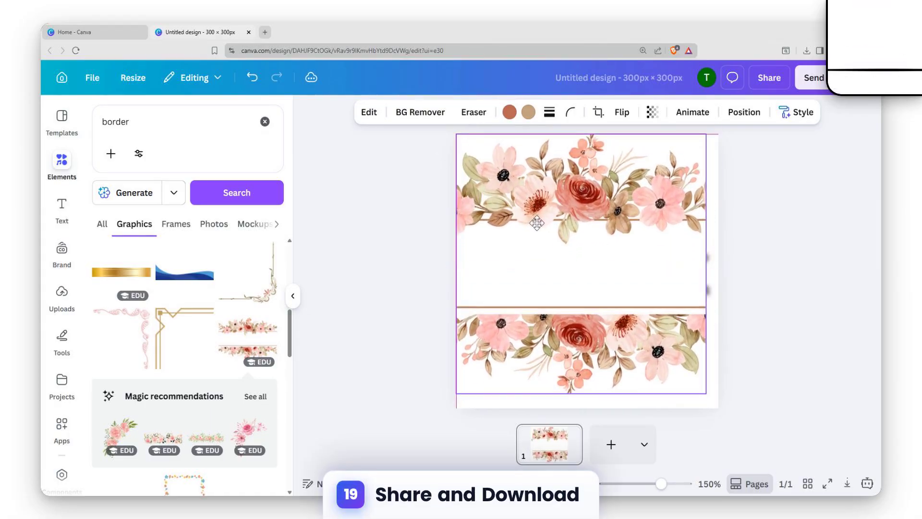
left_click_drag(699, 392, 711, 406)
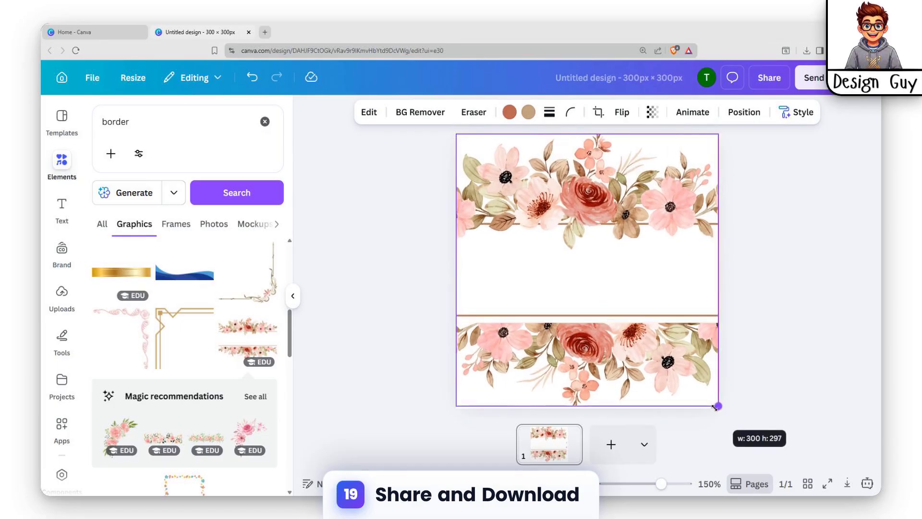
left_click_drag(587, 412, 587, 409)
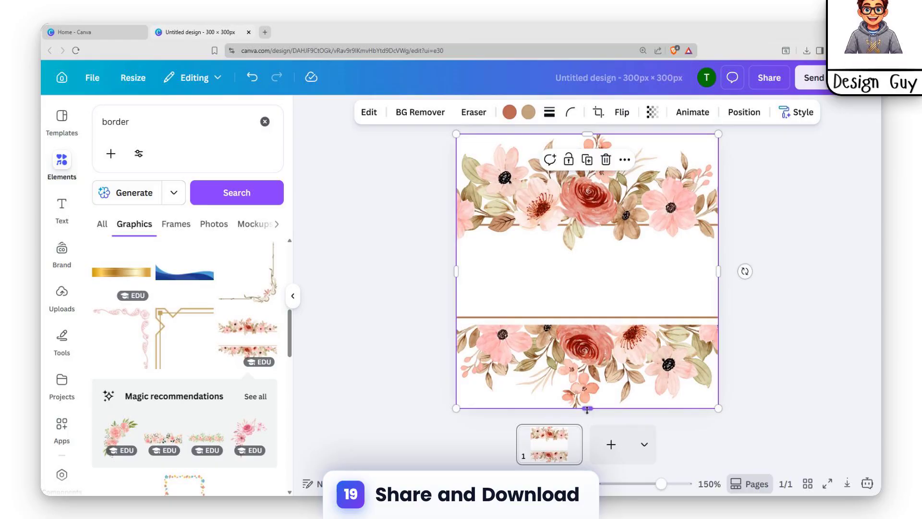
Send the floral border to the back and move the text art slightly down between the two flower bands.
right_click(640, 201)
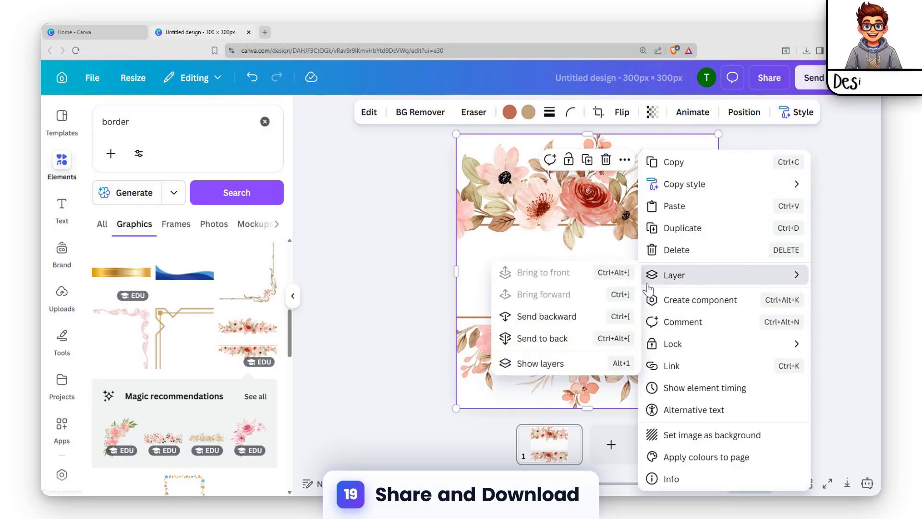
mouse_move(701, 276)
left_click(544, 338)
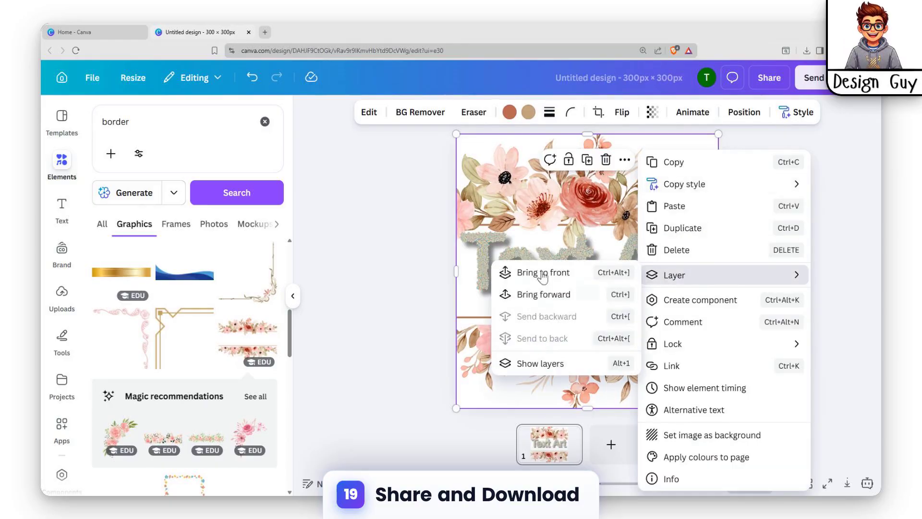
left_click(548, 270)
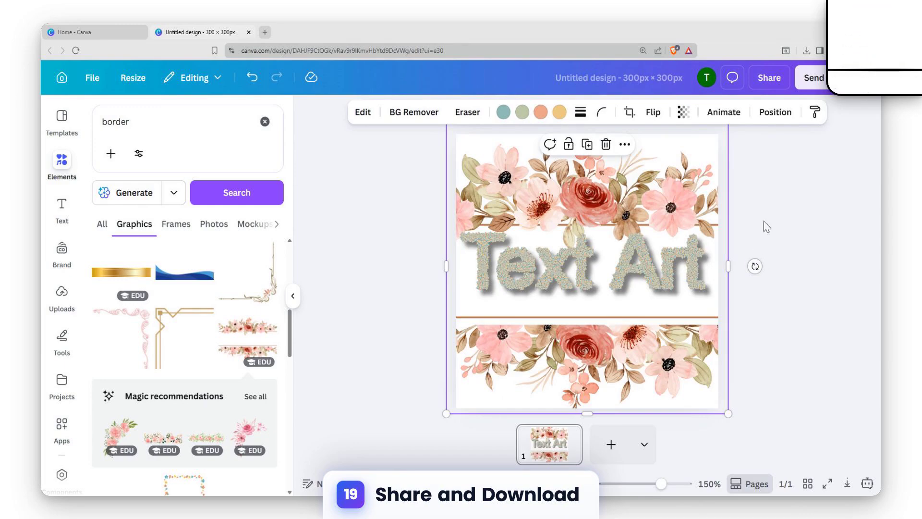
left_click_drag(661, 262, 662, 273)
left_click(788, 248)
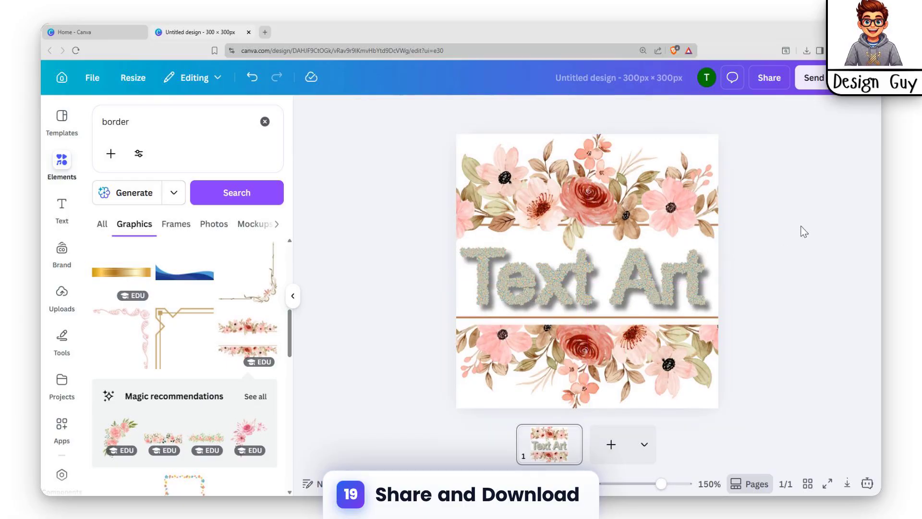
Download the design as a PDF Print file with the RGB colour profile.
left_click(767, 79)
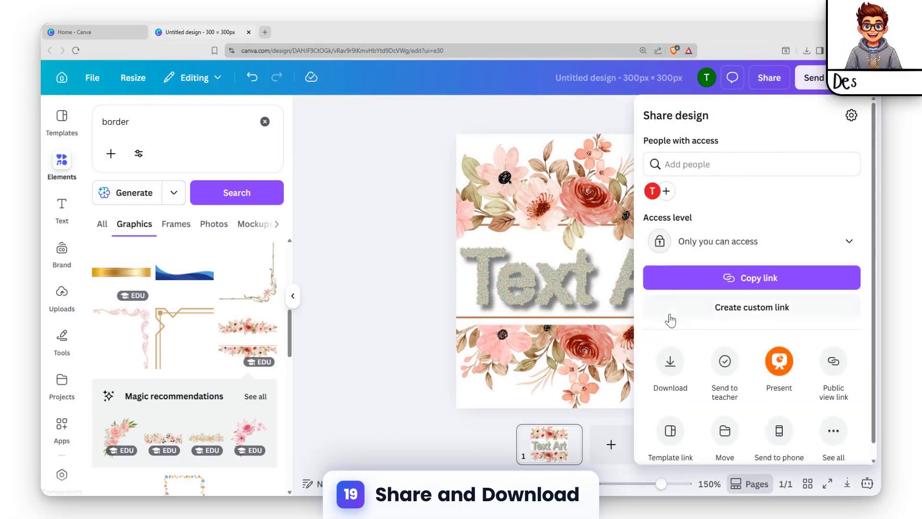
left_click(668, 365)
left_click(763, 175)
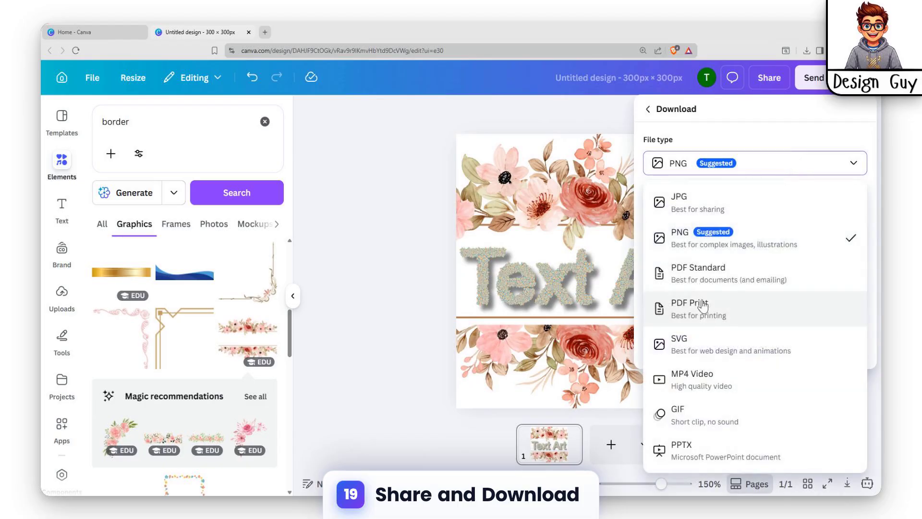
left_click(722, 315)
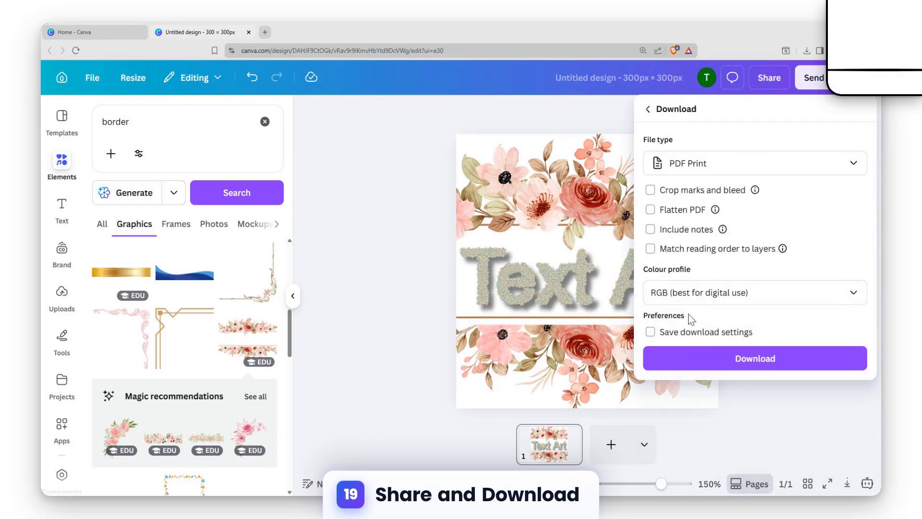
left_click(706, 353)
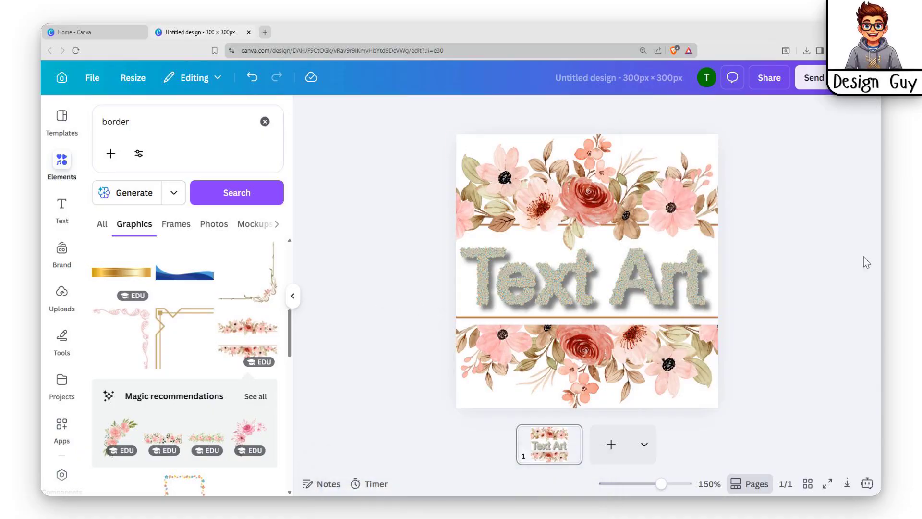